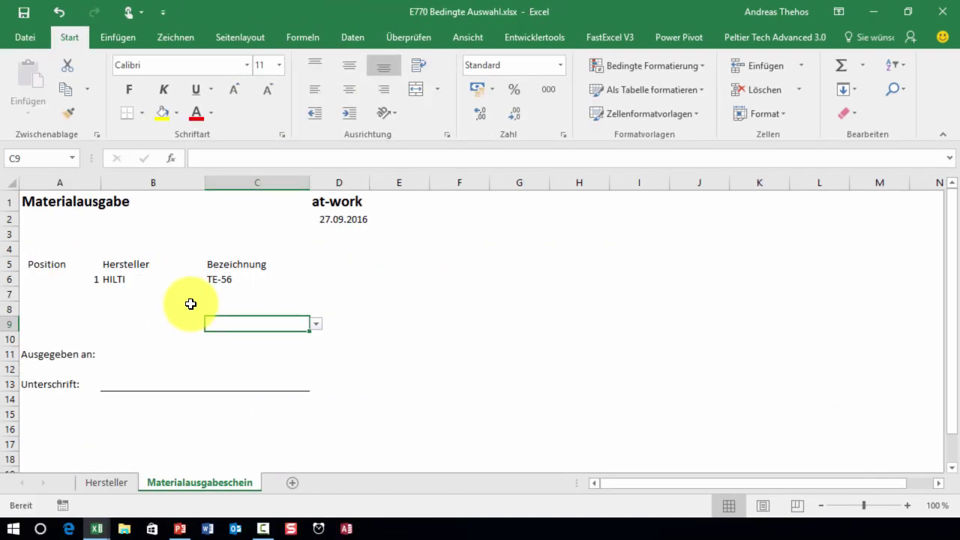
Fill position 2 of the form with manufacturer Dewalt and description D21160.
left_click(163, 291)
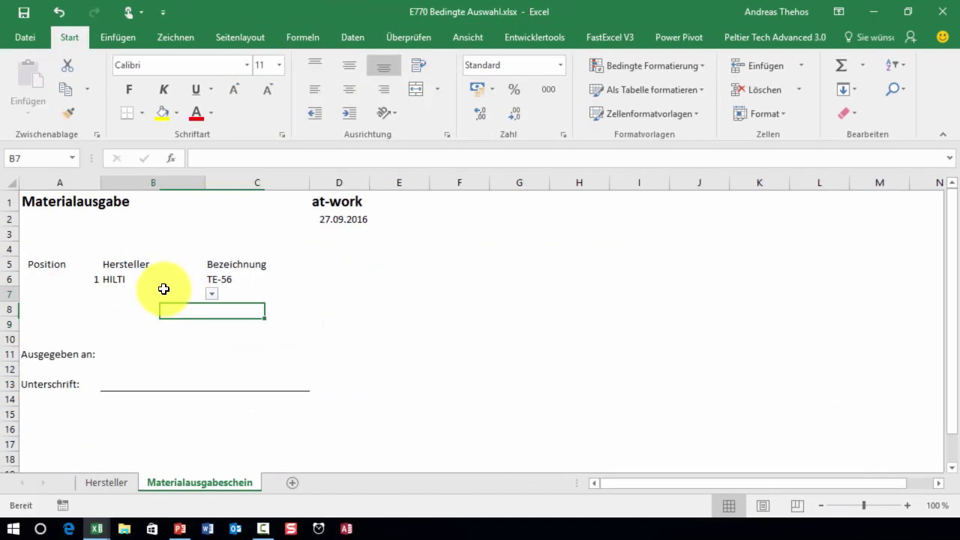
left_click(211, 293)
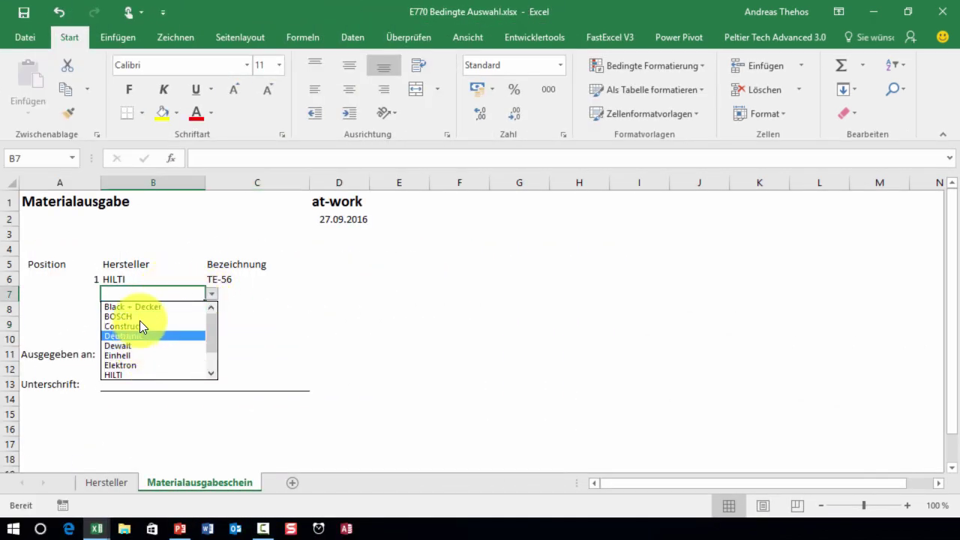
key("Escape")
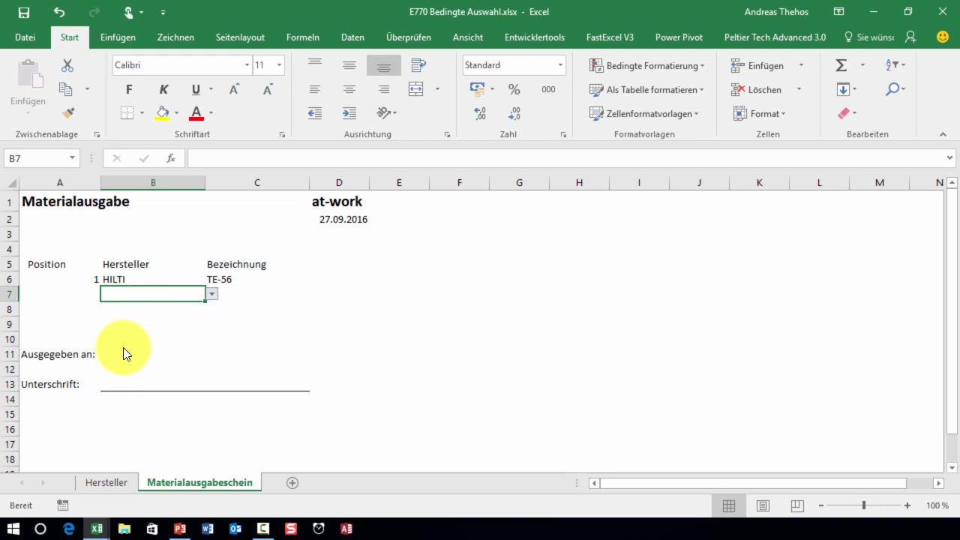
left_click(239, 294)
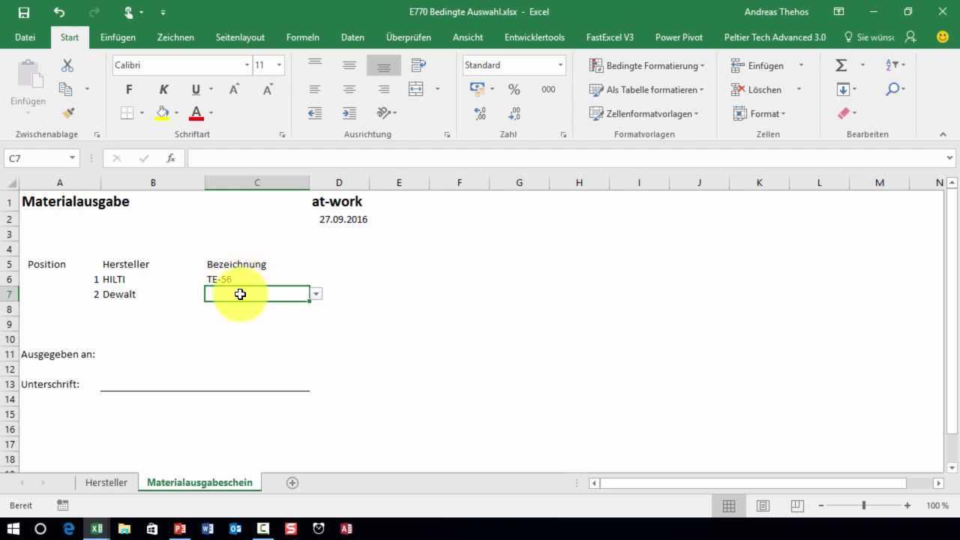
left_click(316, 294)
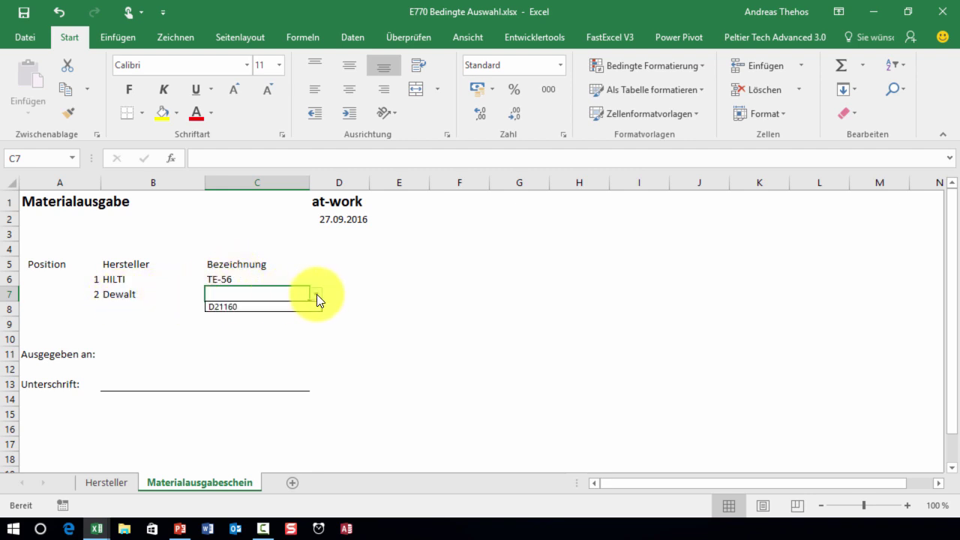
left_click(290, 307)
Fill position 3 with Dewalt D21160, then go to the Hersteller sheet.
left_click(125, 307)
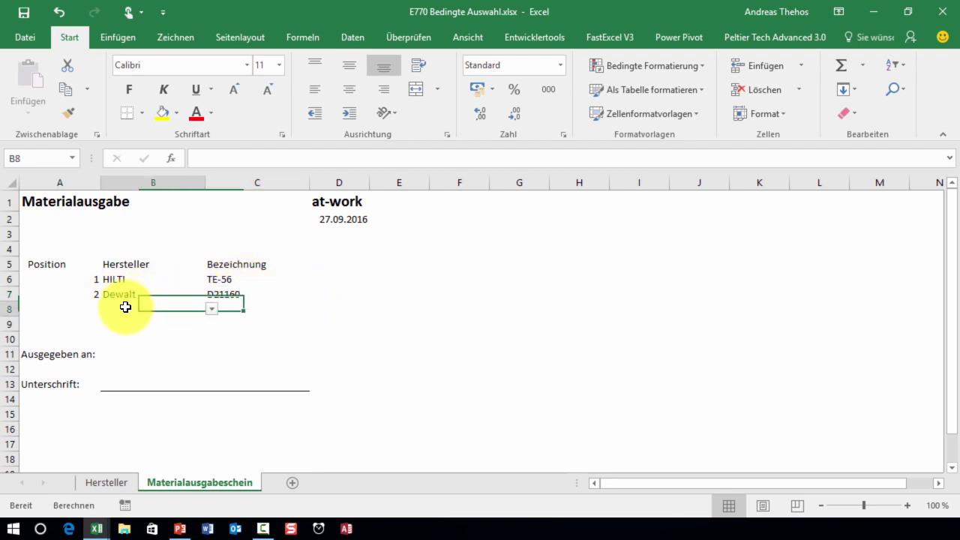
left_click(211, 308)
left_click(128, 352)
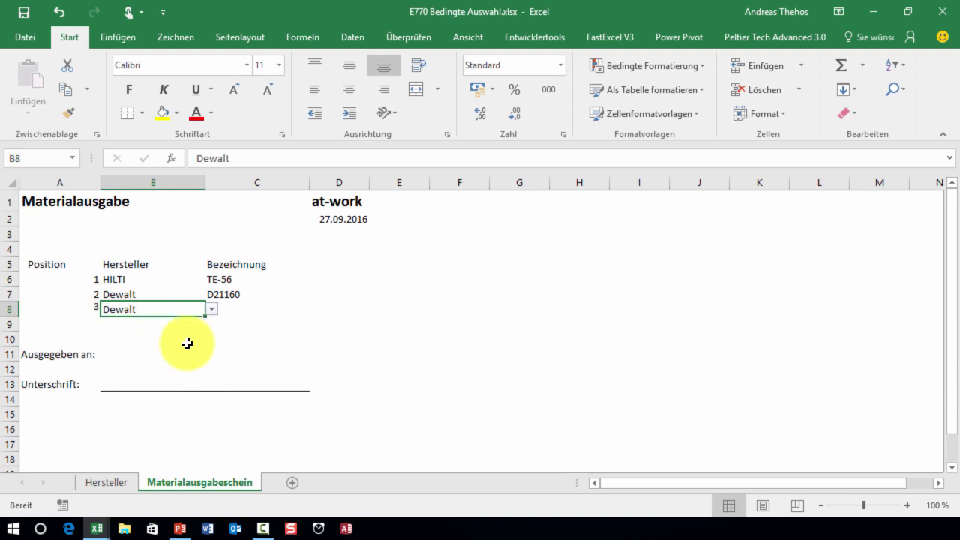
left_click(258, 308)
left_click(274, 321)
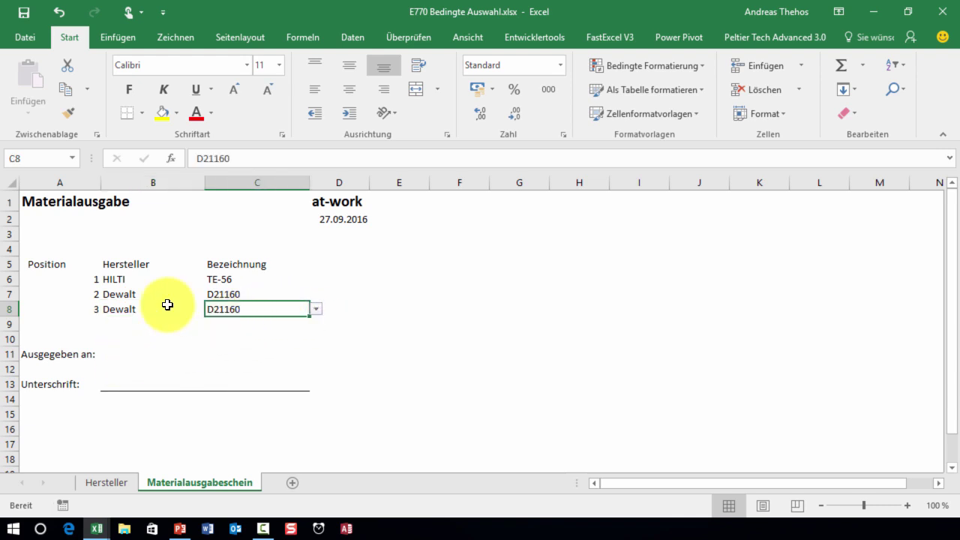
left_click(111, 482)
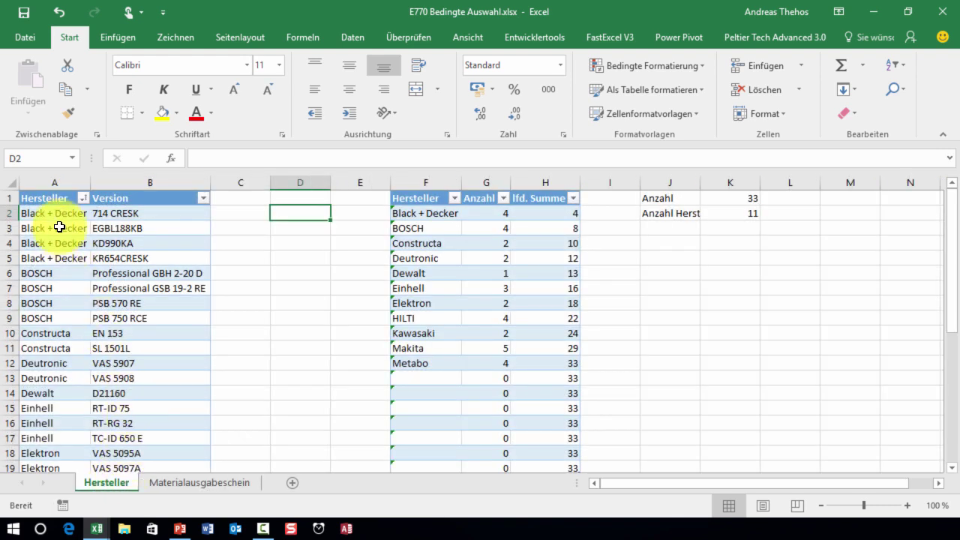
Select the Hersteller manufacturer and version entries, then show previews of workbooks E770 and E771.
mouse_move(63, 213)
left_mouse_down()
mouse_move(96, 283)
mouse_move(75, 284)
left_mouse_up()
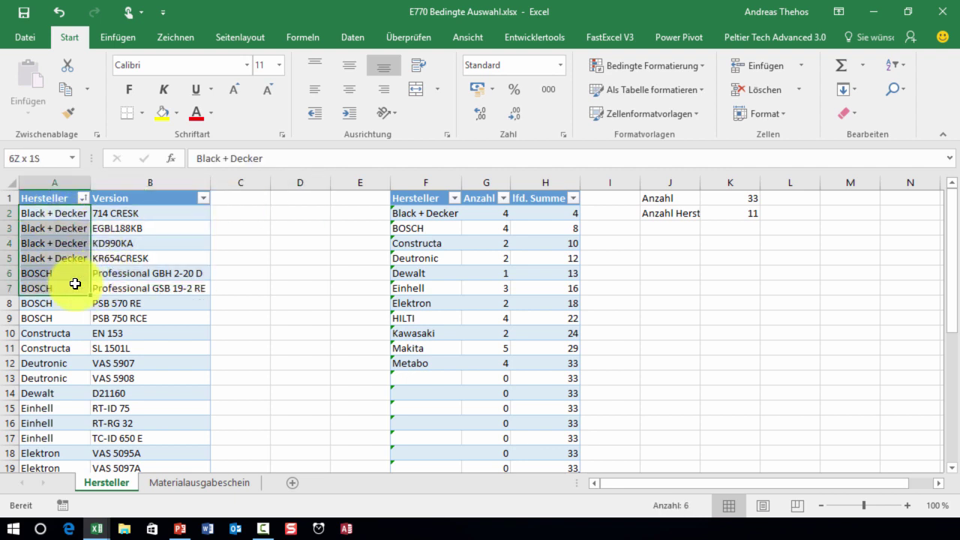
left_click_drag(120, 214, 126, 292)
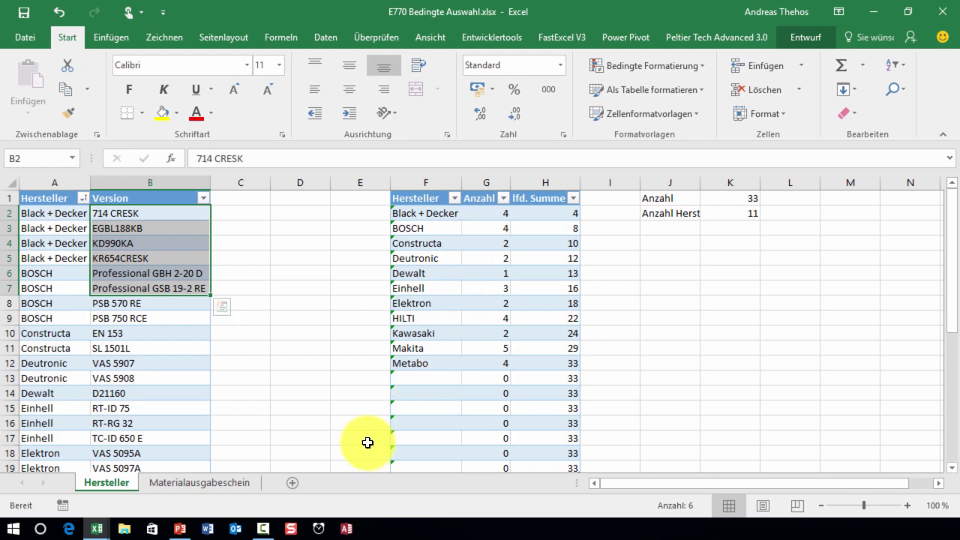
left_click(97, 529)
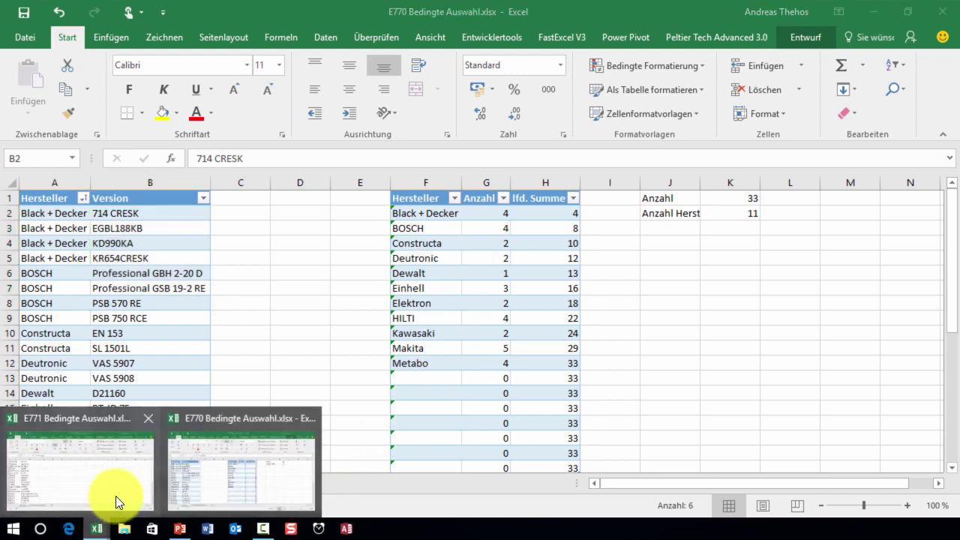
Switch to workbook E771 Bedingte Auswahl.xlsx and inspect its unsorted Hersteller/Version list.
left_click(115, 495)
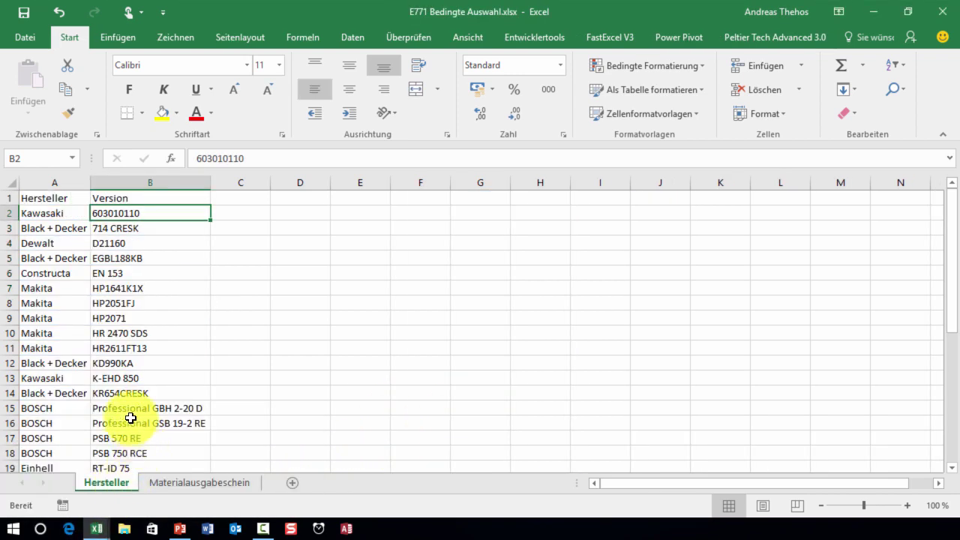
left_click(76, 231)
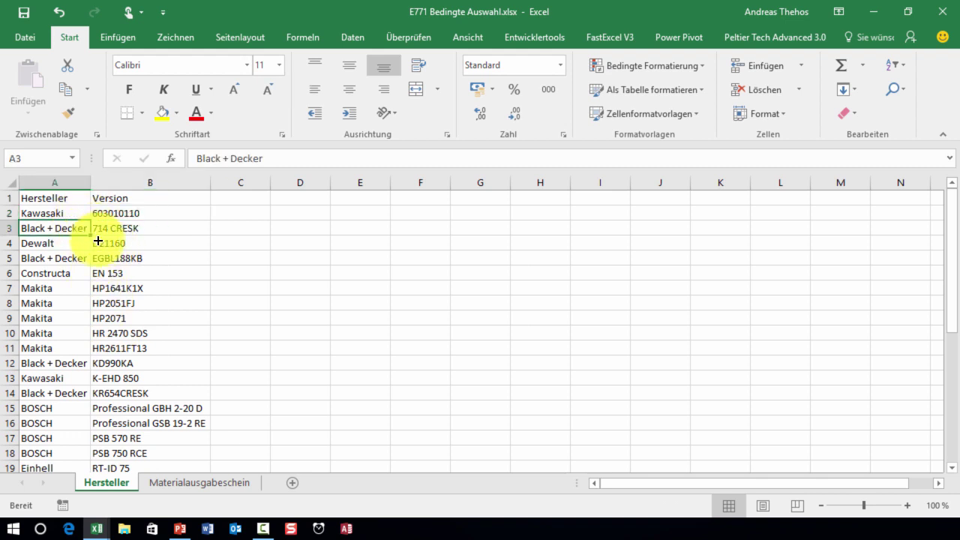
left_click_drag(56, 198, 107, 200)
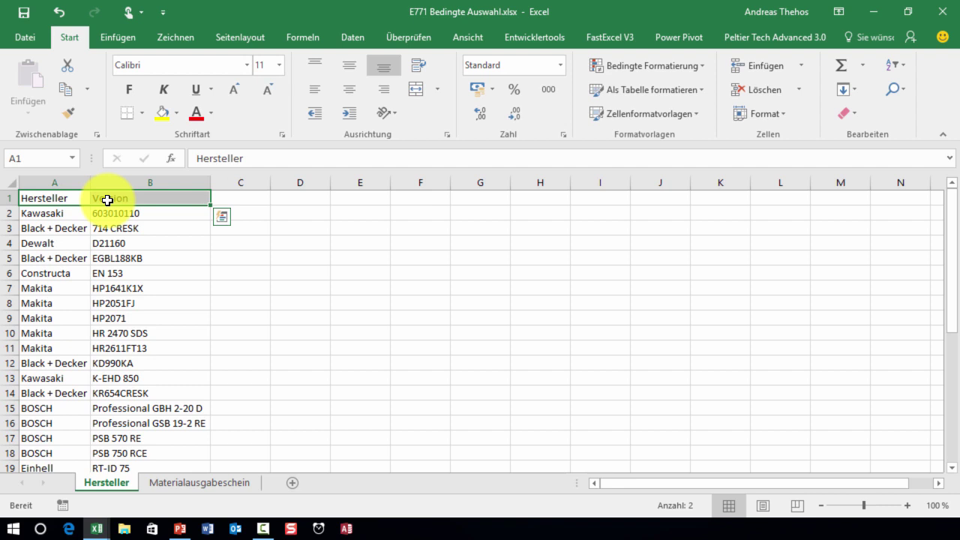
left_click(65, 215)
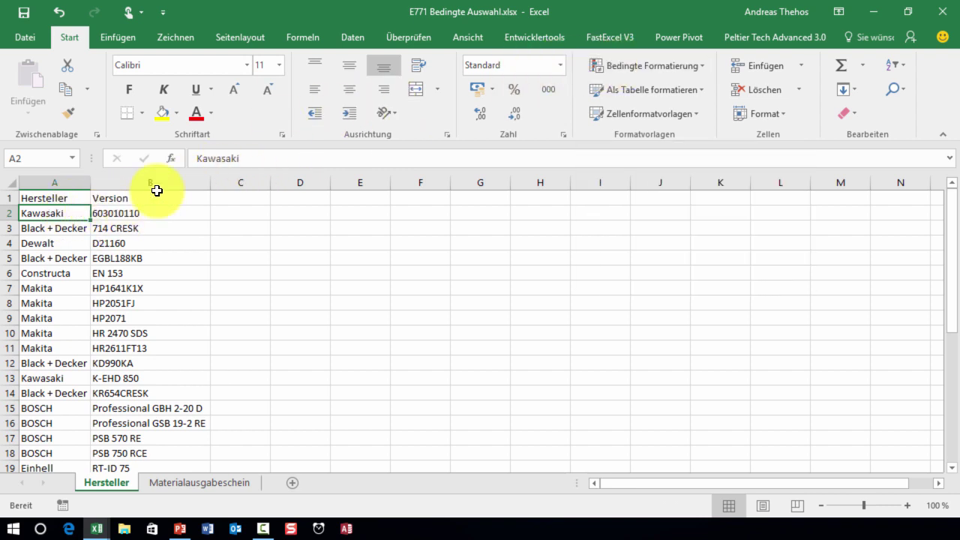
Format the Hersteller/Version list as a table with headers in a light blue style.
left_click(627, 92)
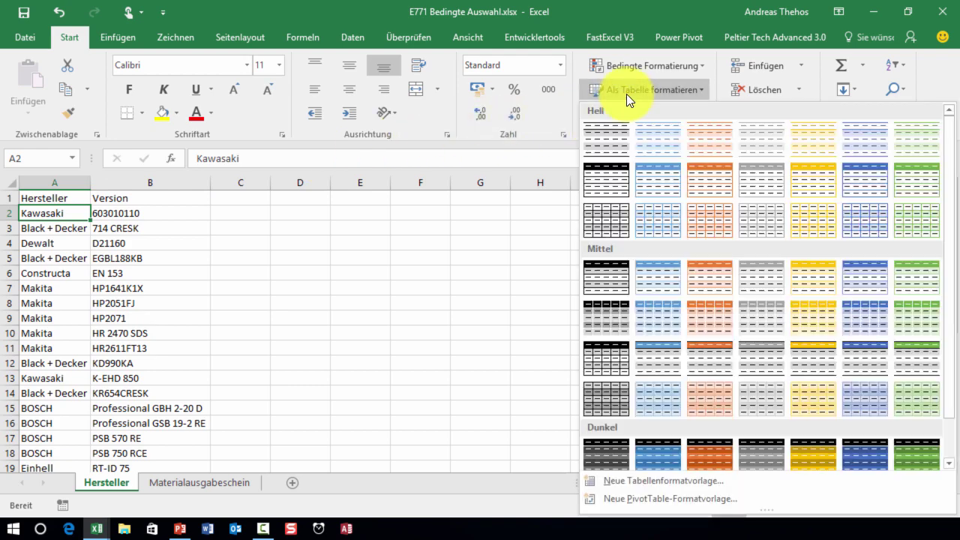
left_click(656, 172)
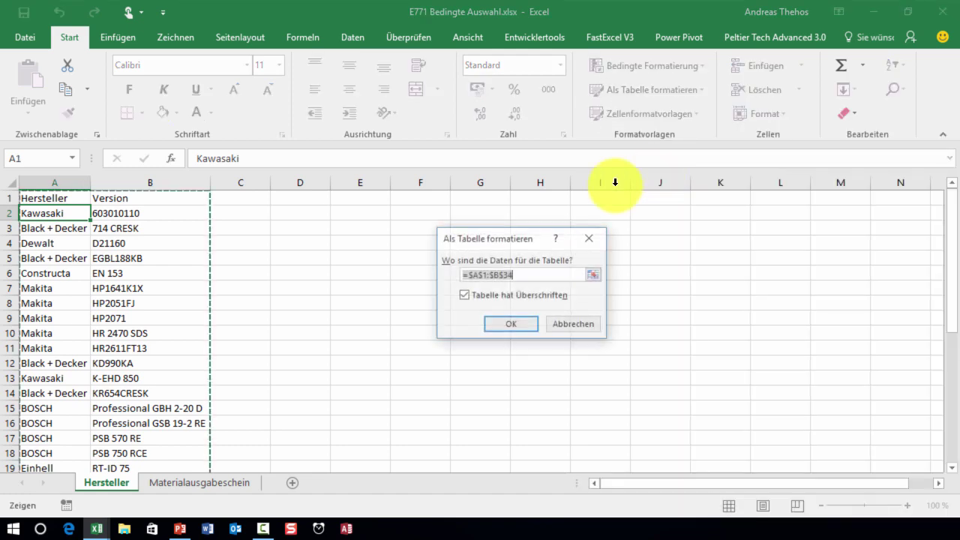
left_click(512, 323)
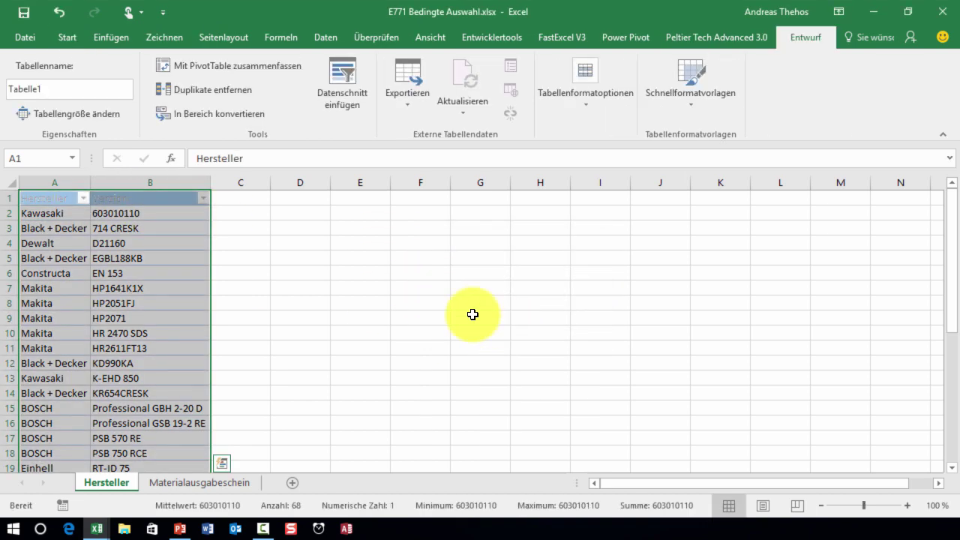
Sort the table A to Z by Version, then by Hersteller.
left_click(80, 201)
left_click(81, 199)
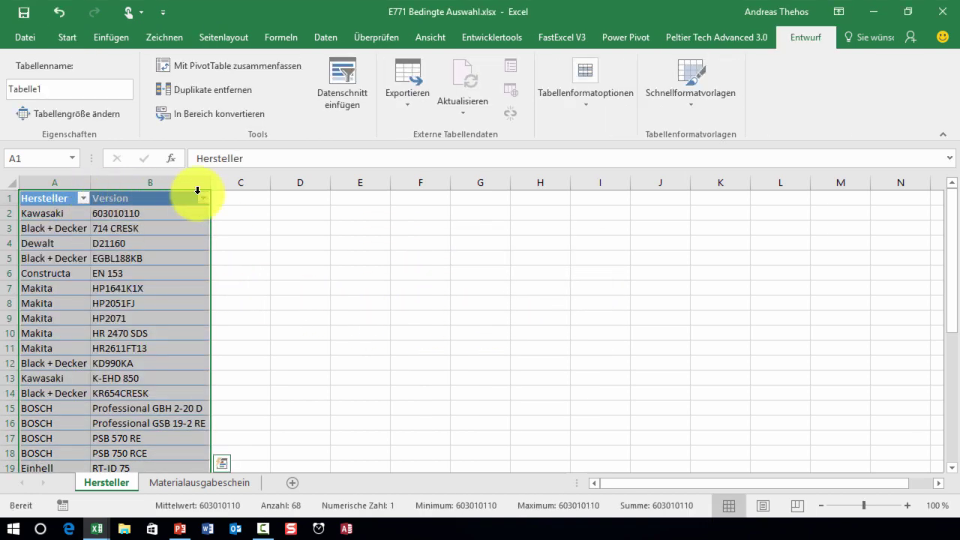
left_click(203, 199)
left_click(114, 216)
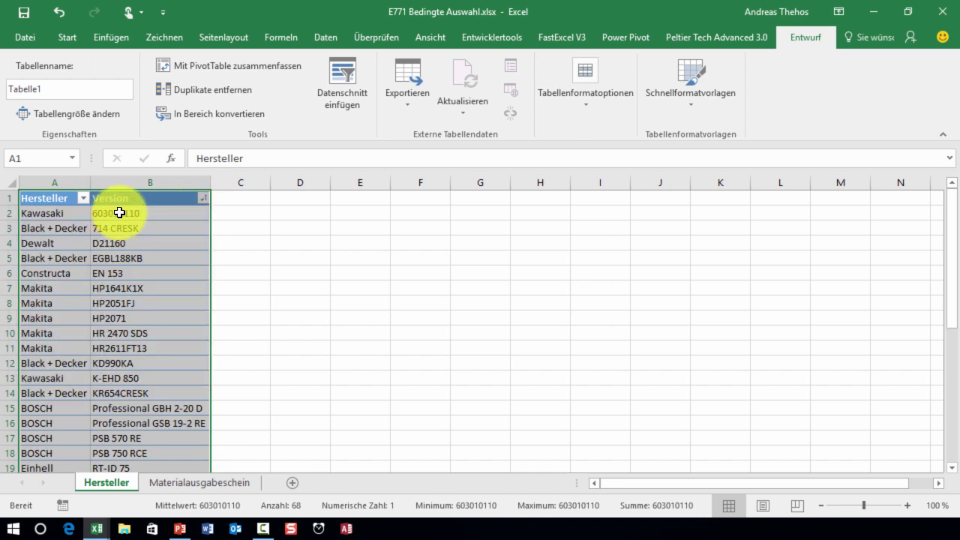
left_click(79, 200)
left_click(73, 212)
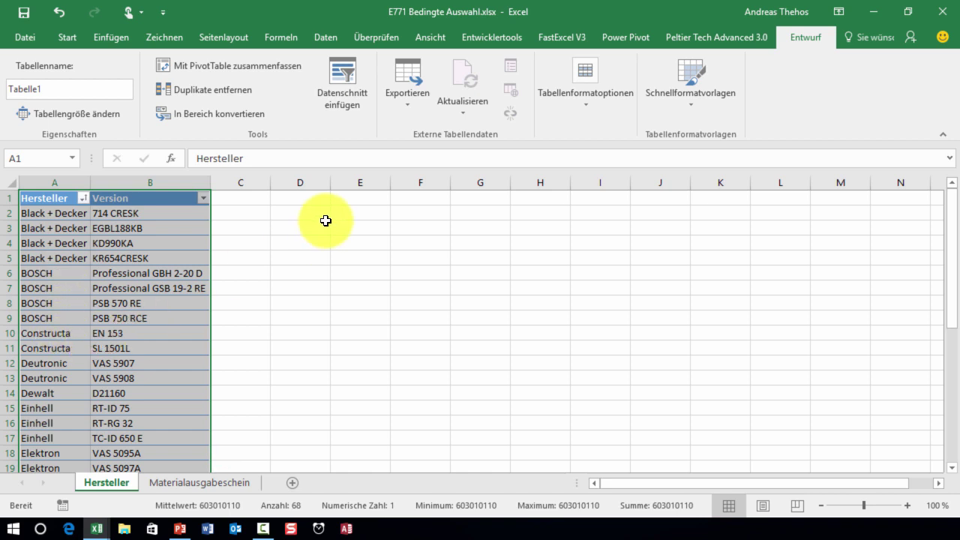
left_click(116, 225)
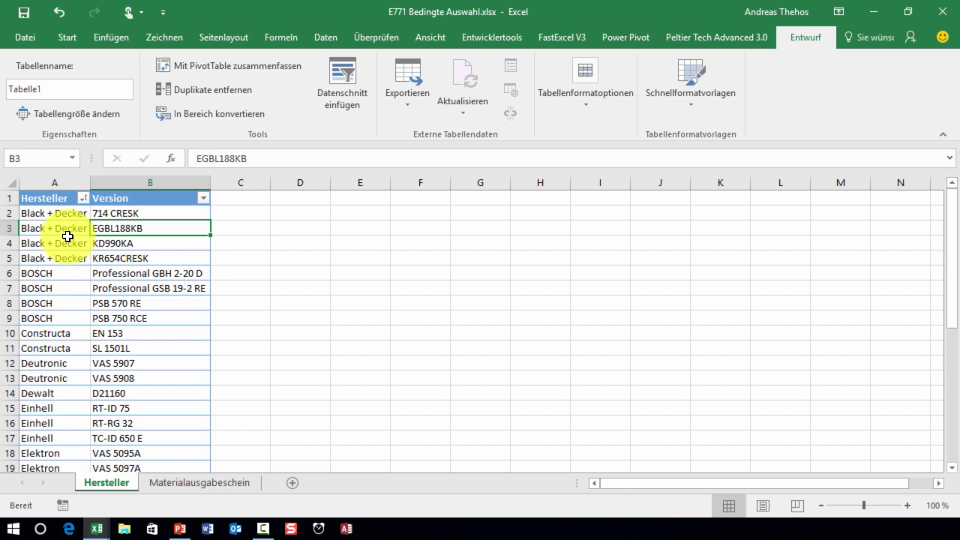
scroll(195, 218, "down", 6)
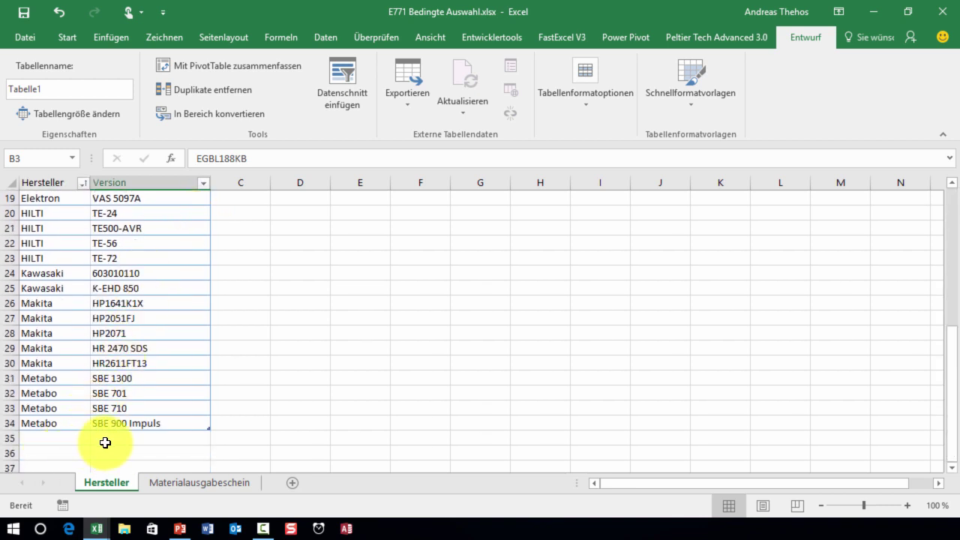
scroll(473, 257, "up", 5)
scroll(473, 257, "up", 1)
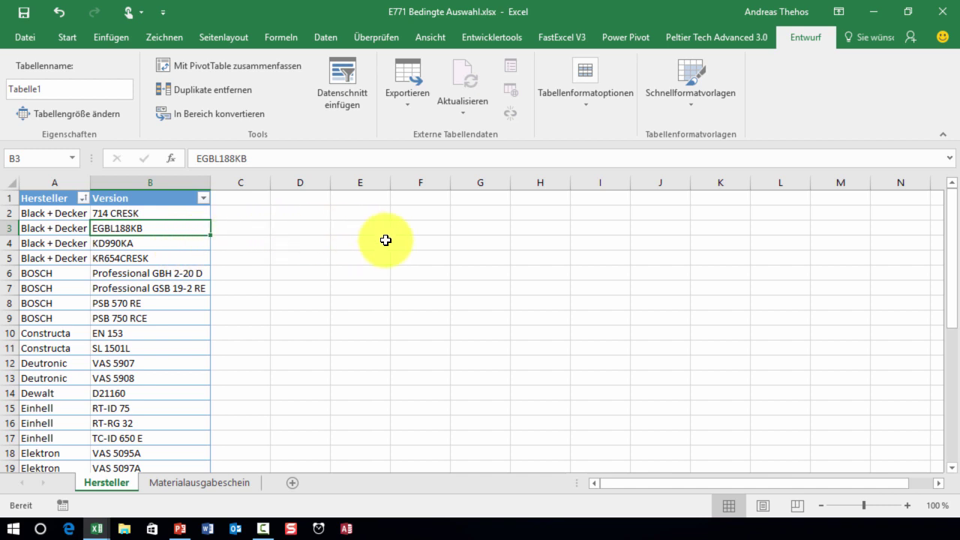
left_click(83, 198)
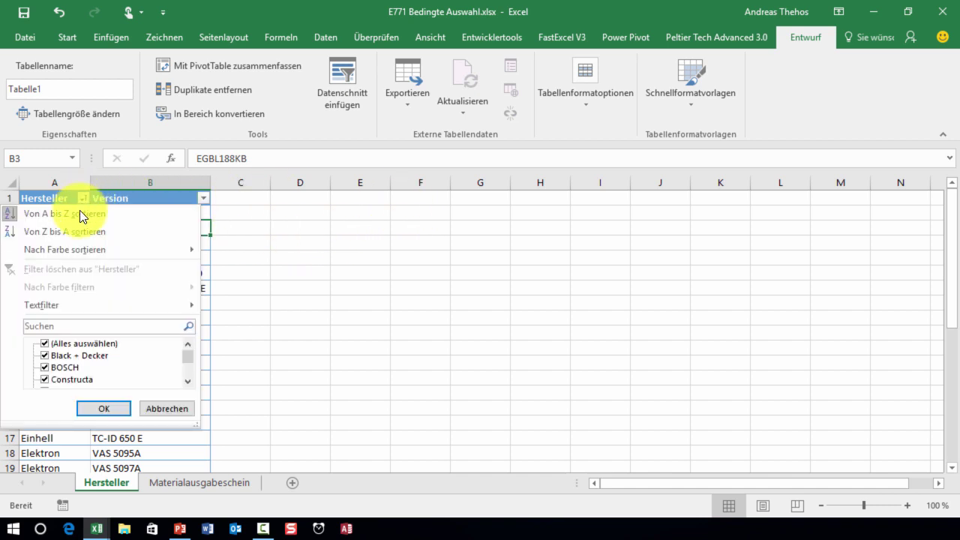
left_click(81, 199)
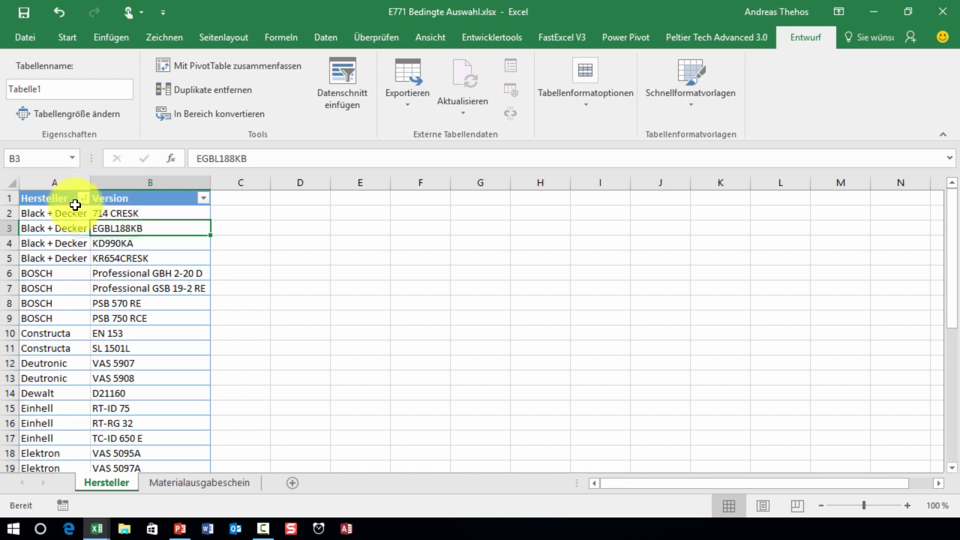
left_click(424, 202)
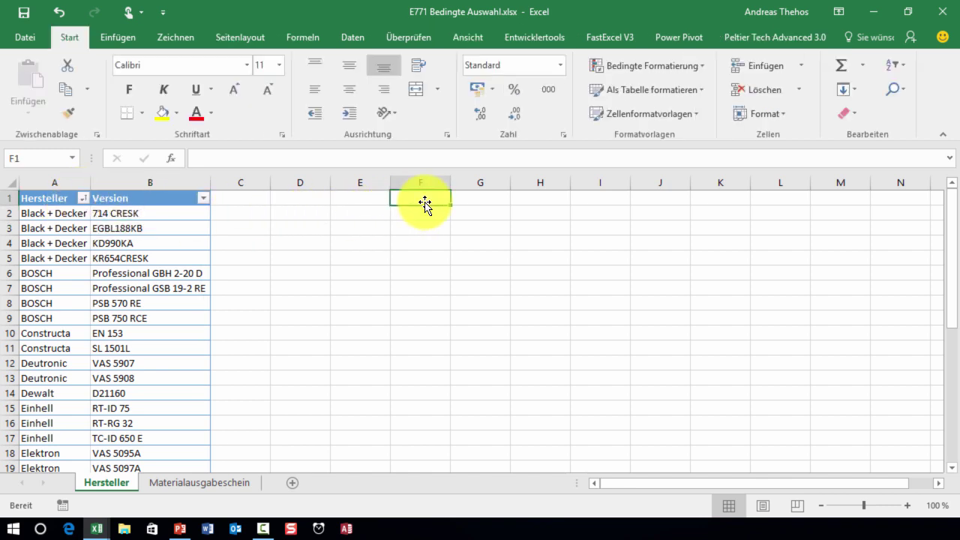
Insert a PivotTable from Tabelle1 on the existing Hersteller sheet at cell F1.
left_click(143, 213)
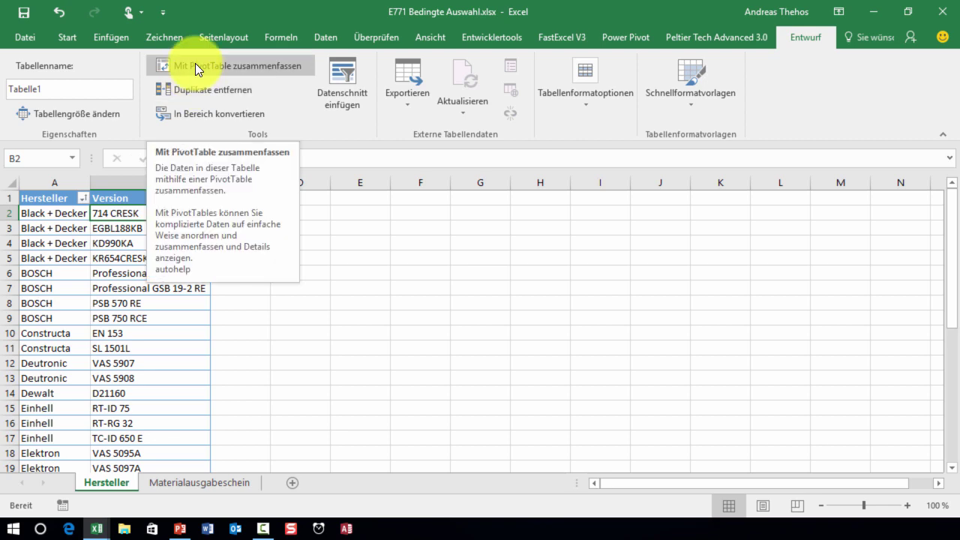
left_click(117, 36)
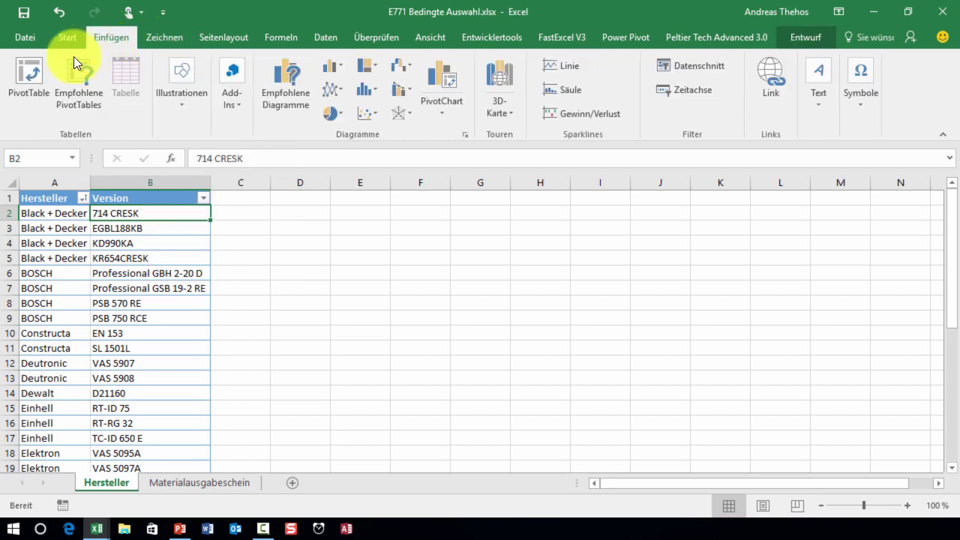
left_click(22, 79)
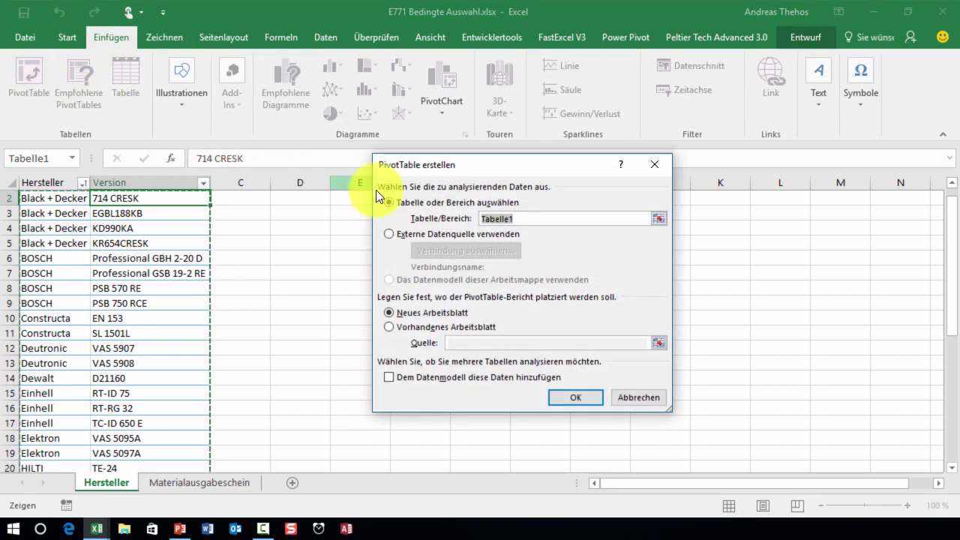
left_click_drag(449, 160, 603, 197)
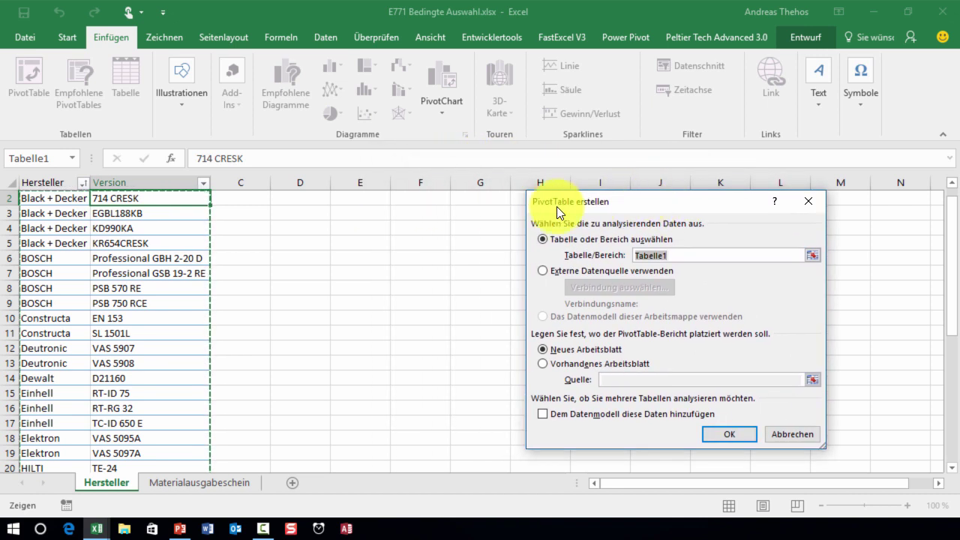
scroll(435, 201, "up", 1)
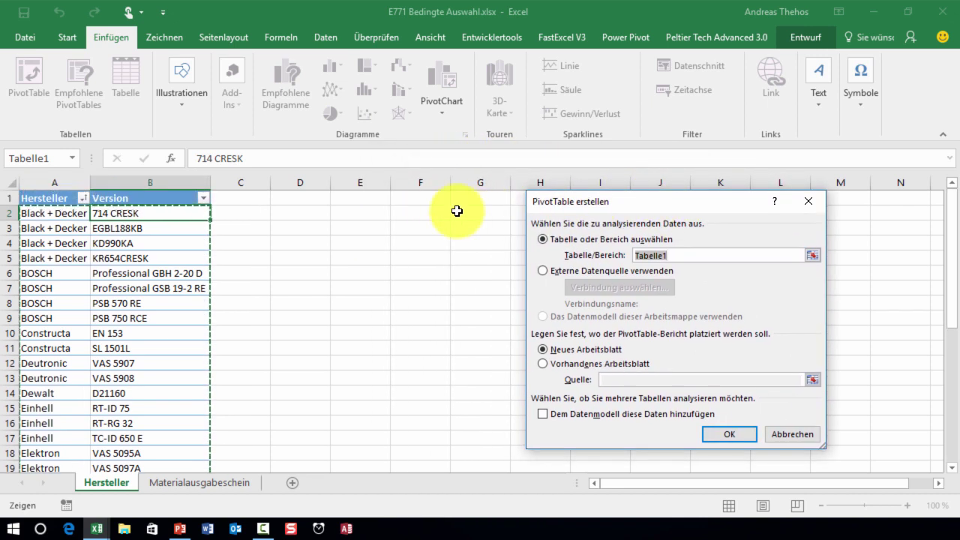
left_click(574, 363)
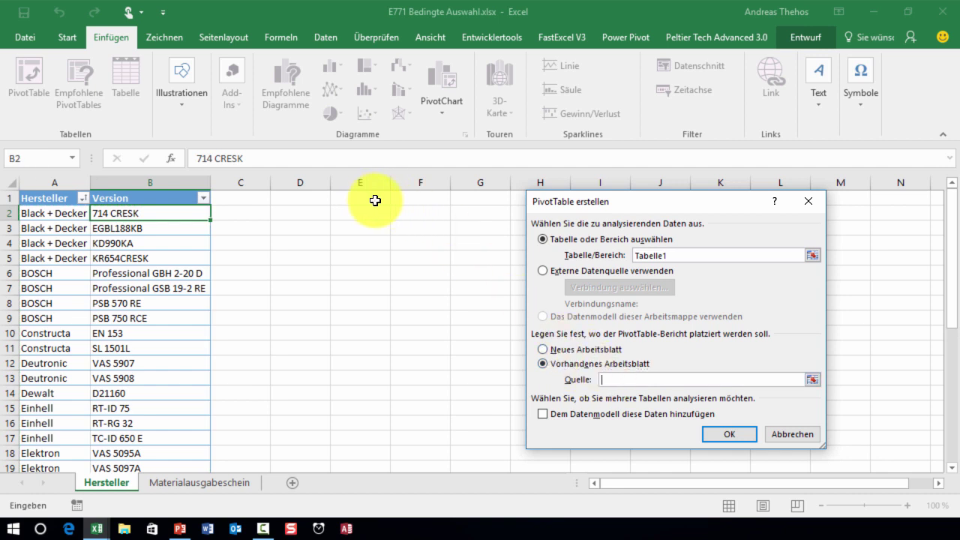
left_click(411, 199)
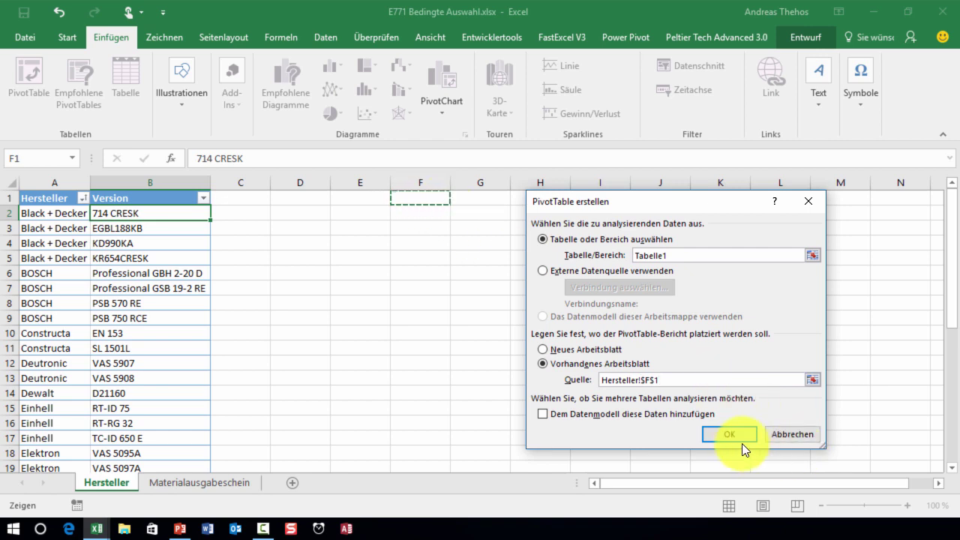
left_click(720, 425)
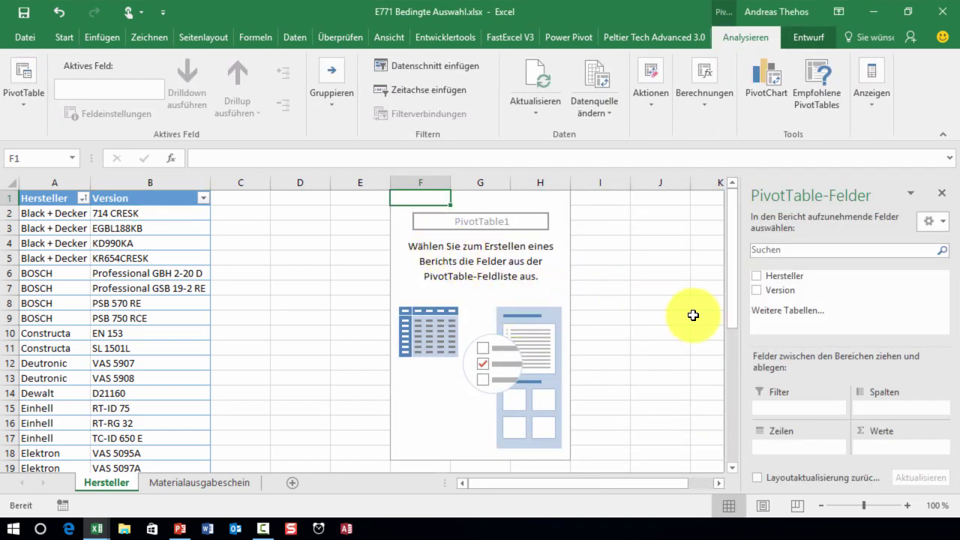
Put Hersteller in the pivot rows and in Values to count entries per manufacturer.
left_click_drag(775, 283, 777, 417)
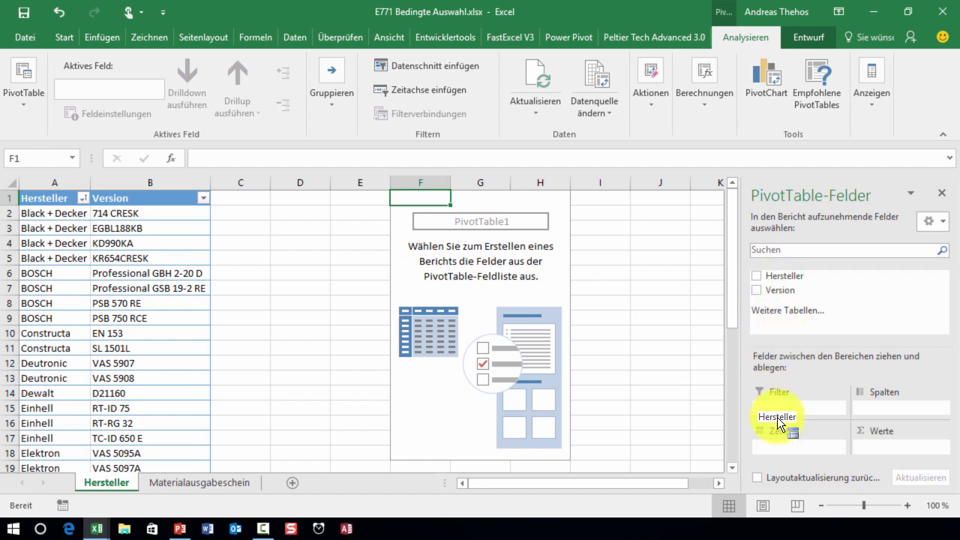
left_click_drag(782, 449, 780, 449)
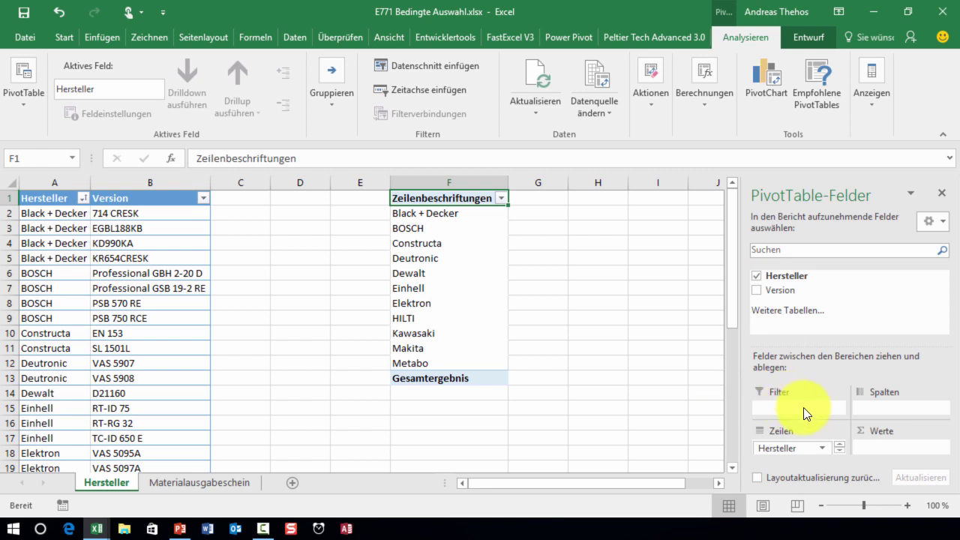
left_click_drag(787, 276, 885, 448)
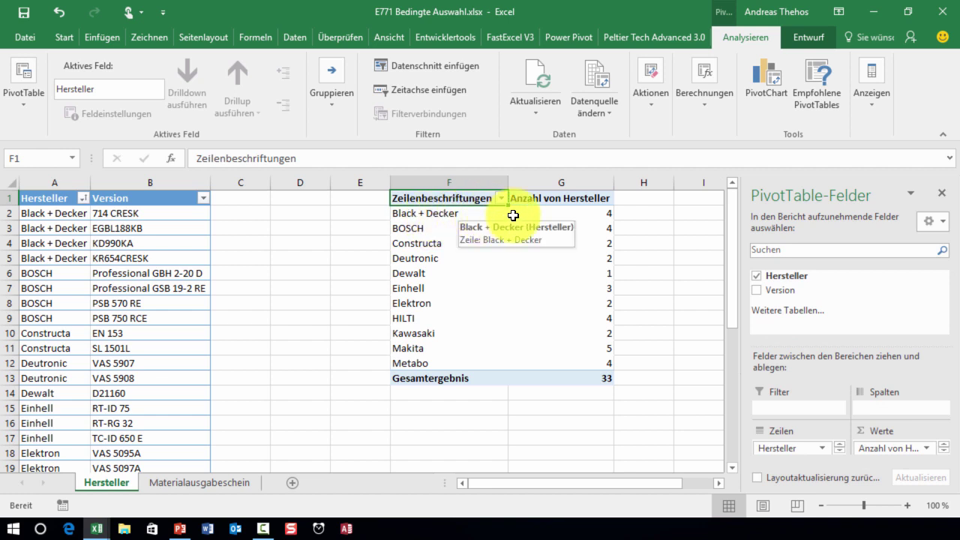
mouse_move(587, 219)
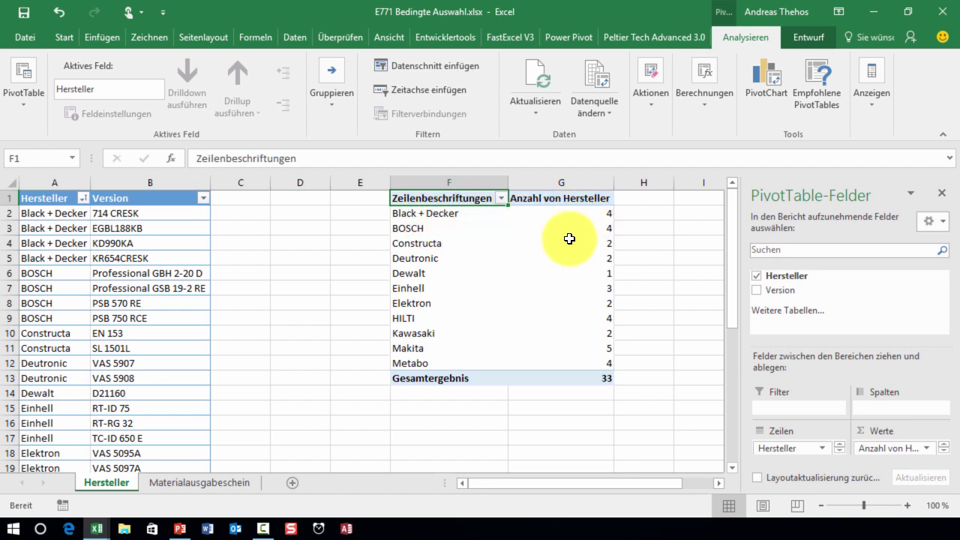
mouse_move(591, 380)
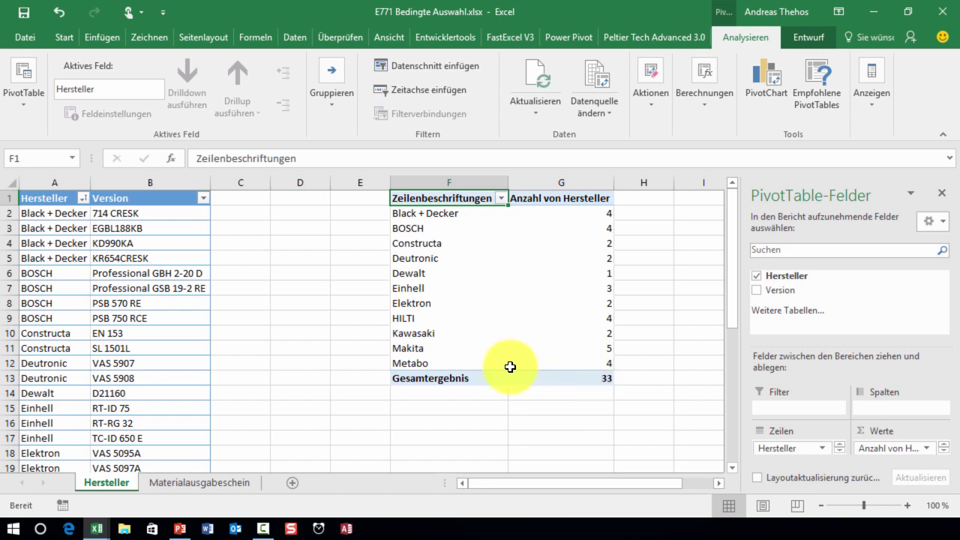
left_click(505, 313)
left_click(603, 225)
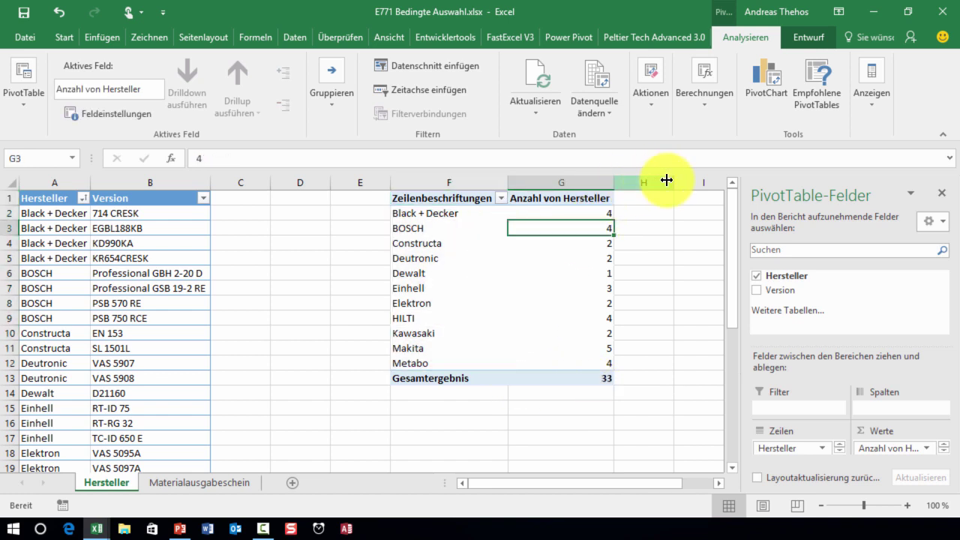
Turn off PivotTable grand totals for rows and columns.
left_click(802, 36)
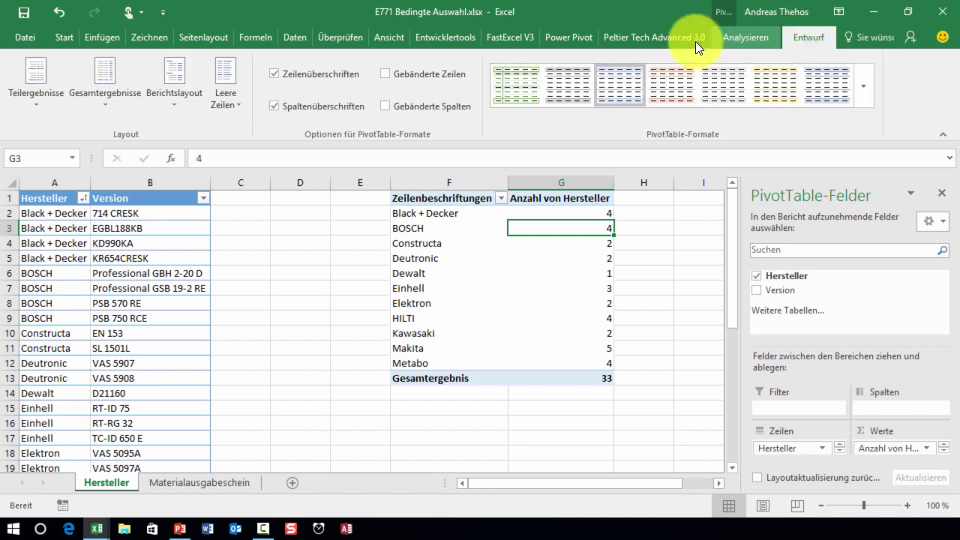
left_click(99, 104)
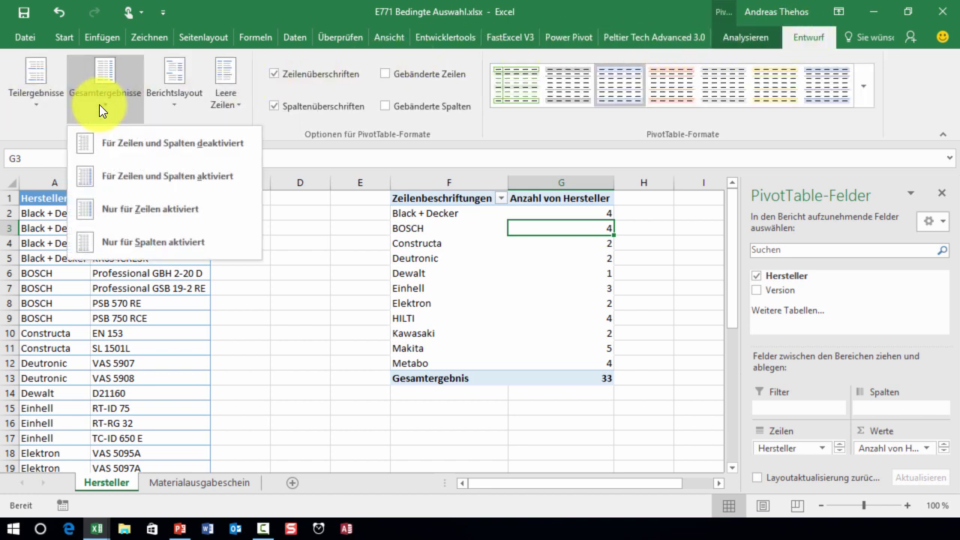
left_click(126, 144)
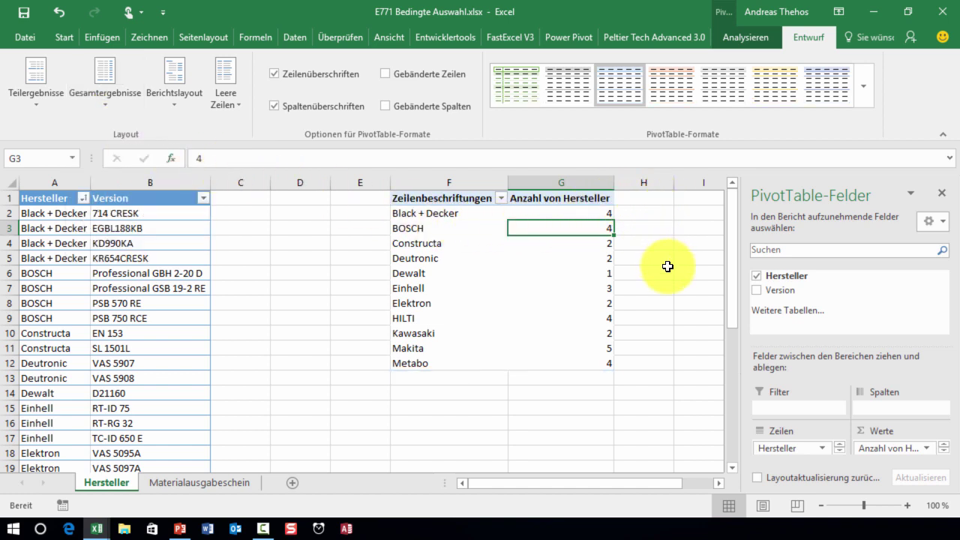
Step through the pivot rows from Black + Decker down to Dewalt.
left_click(422, 212)
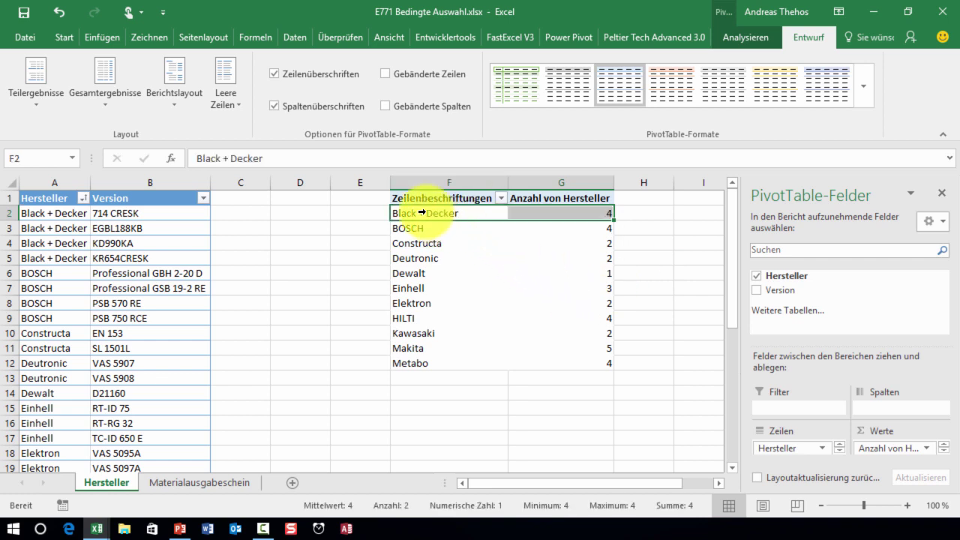
left_click(405, 228)
left_click(409, 244)
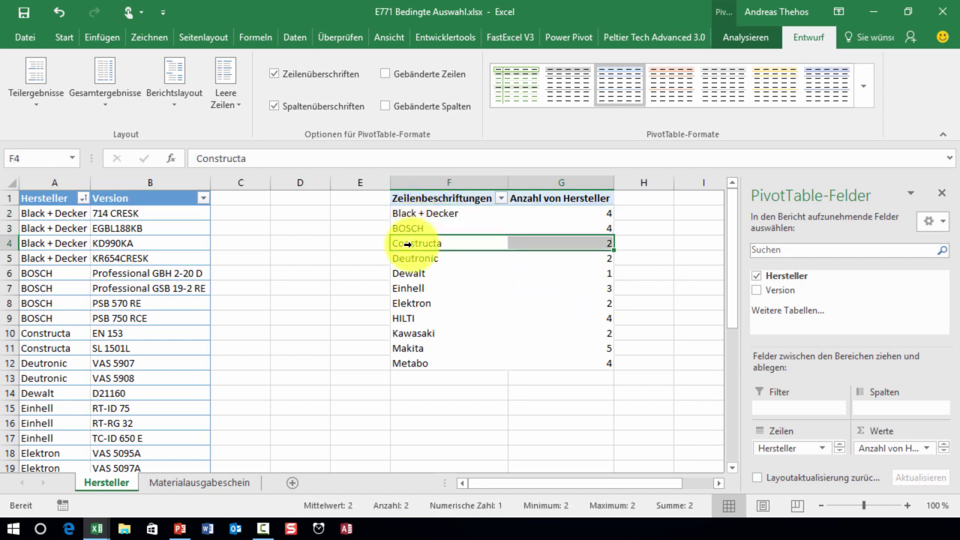
left_click(407, 258)
left_click(412, 273)
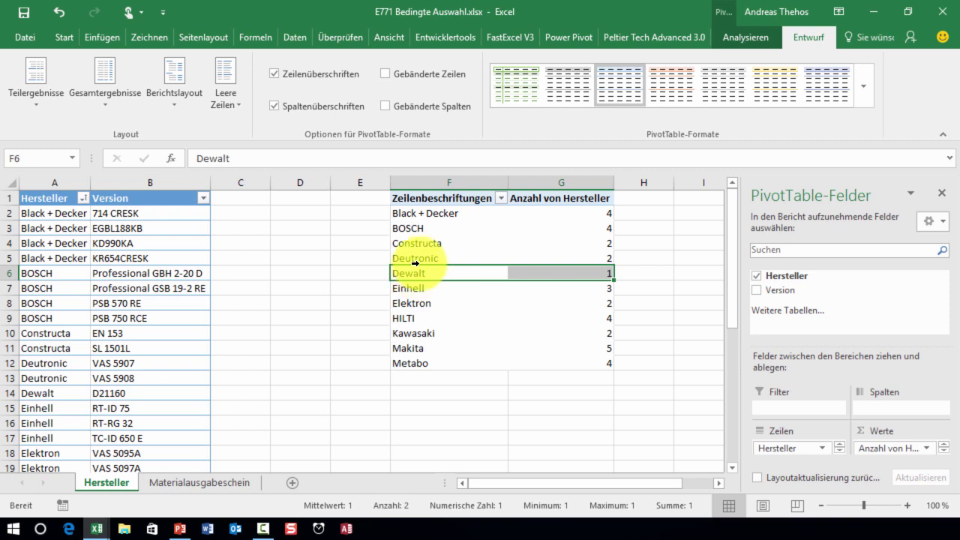
Compare the form's manufacturer cells with the pivot's Black + Decker to Metabo names.
left_click(214, 482)
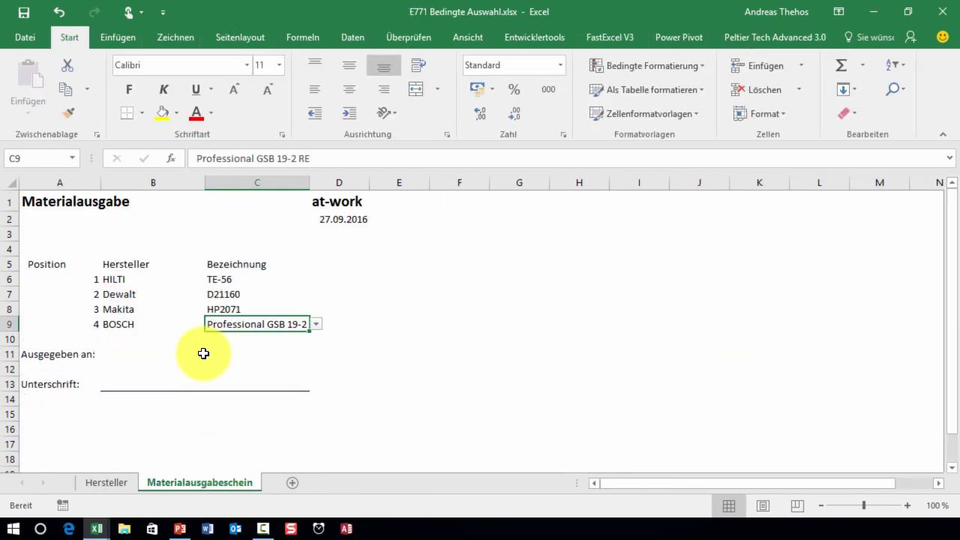
left_click(134, 323)
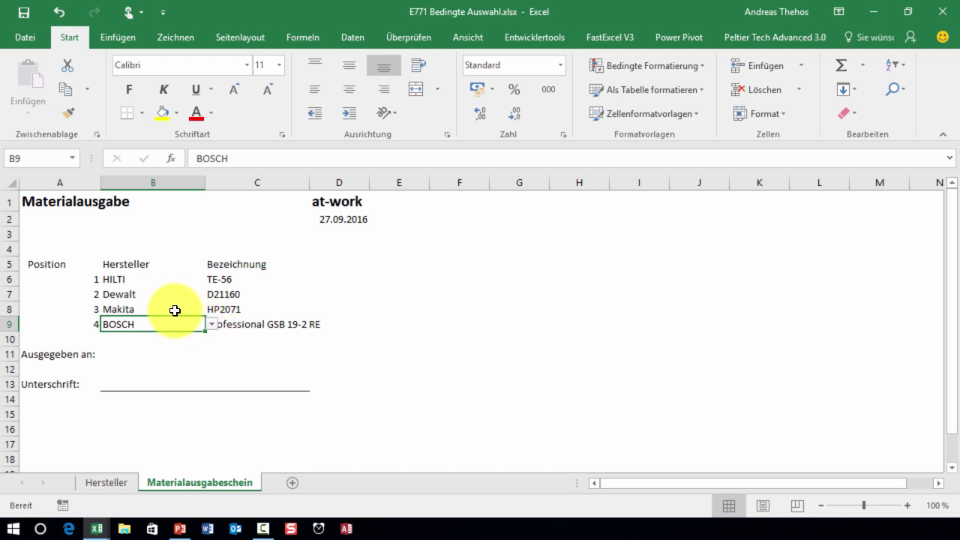
left_click(112, 482)
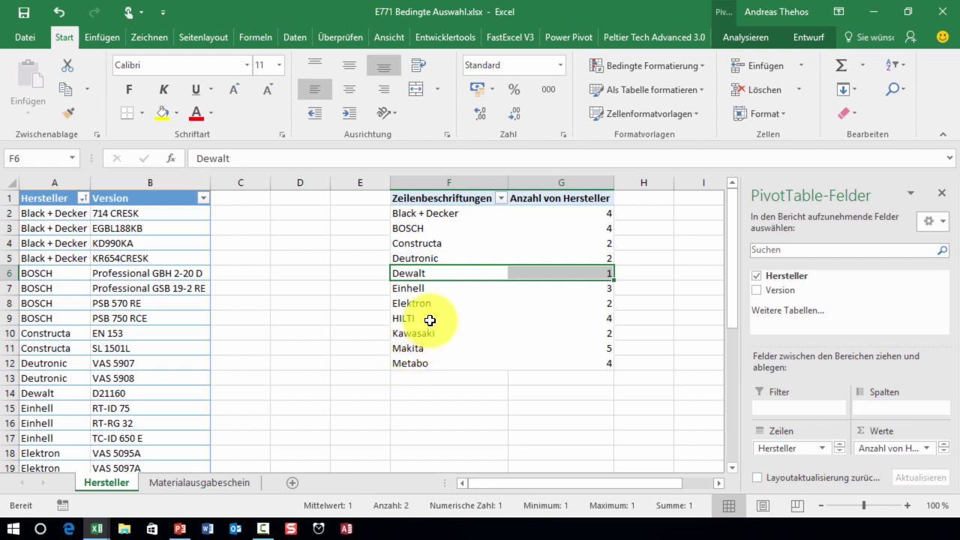
left_click(410, 211)
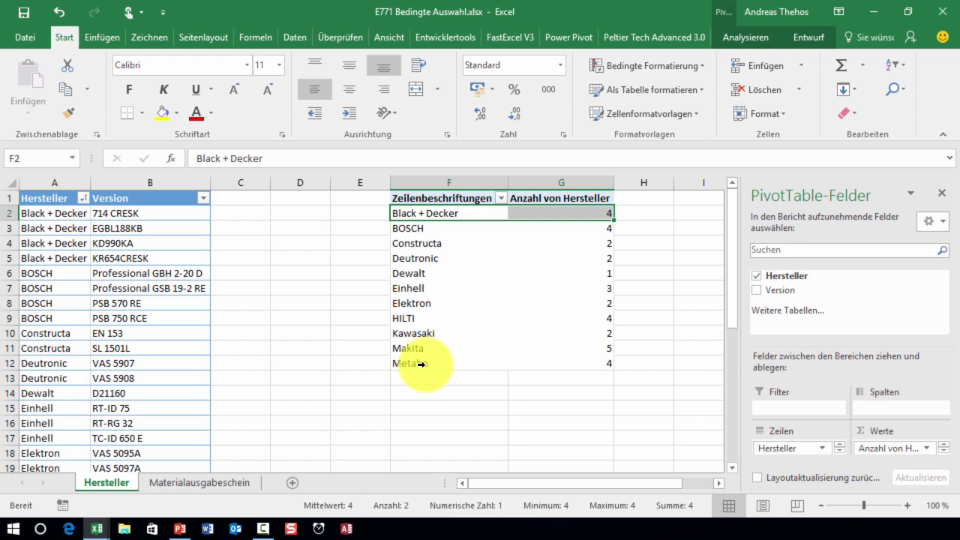
left_click_drag(473, 361, 463, 214)
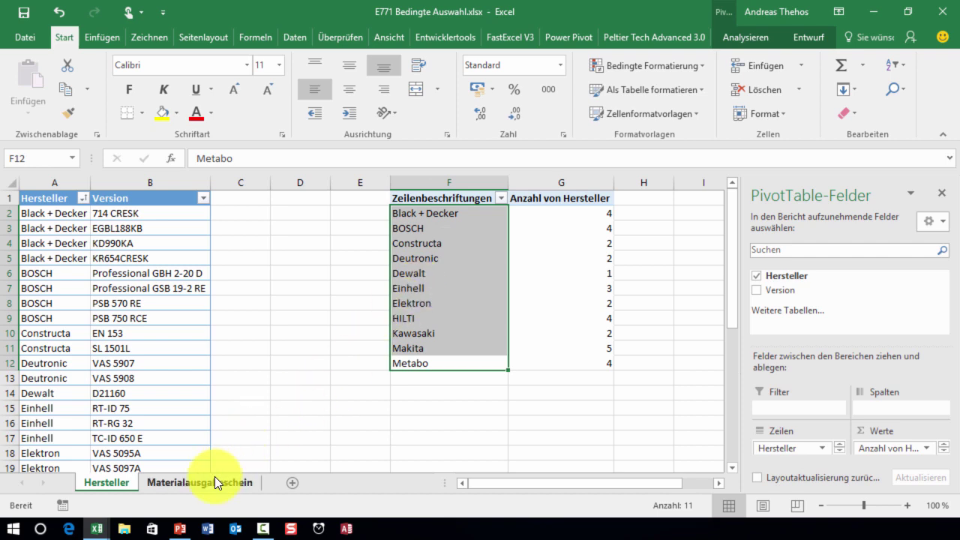
left_click(216, 483)
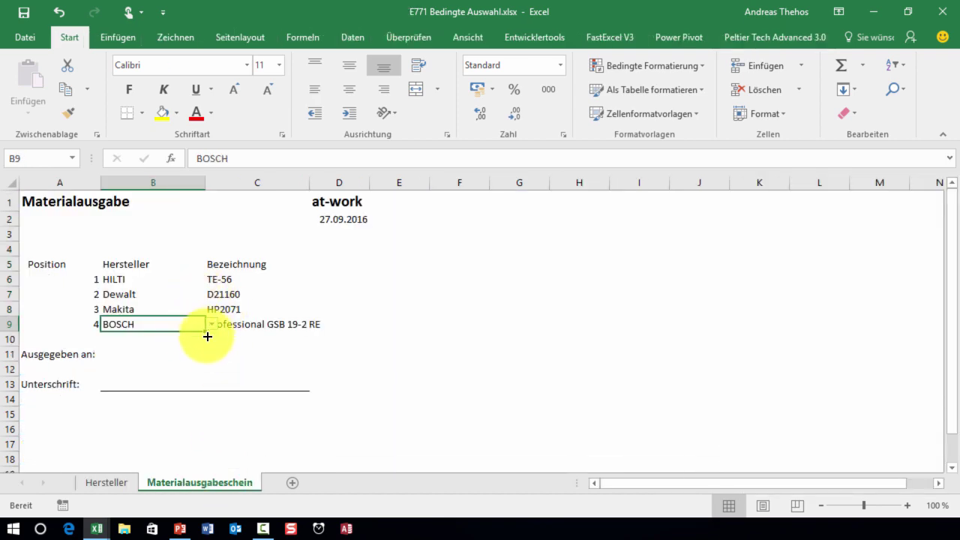
left_click(122, 484)
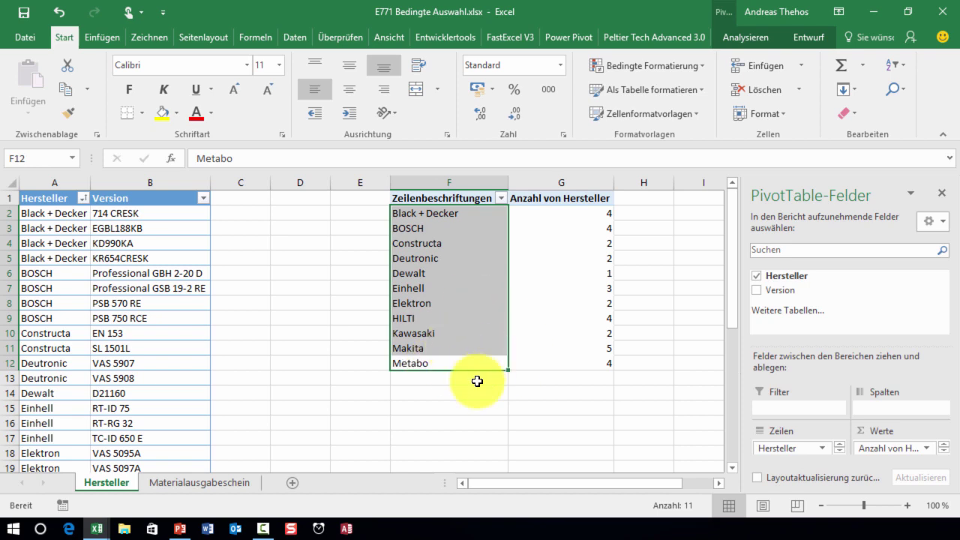
Clear the manufacturer entries in B6:B9 on the Materialausgabeschein form.
left_click(219, 479)
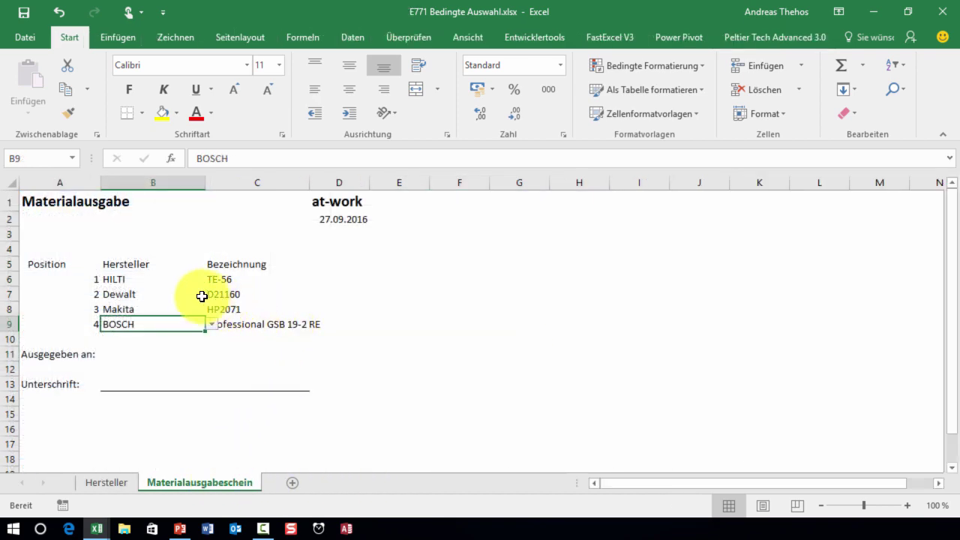
left_click_drag(150, 278, 139, 329)
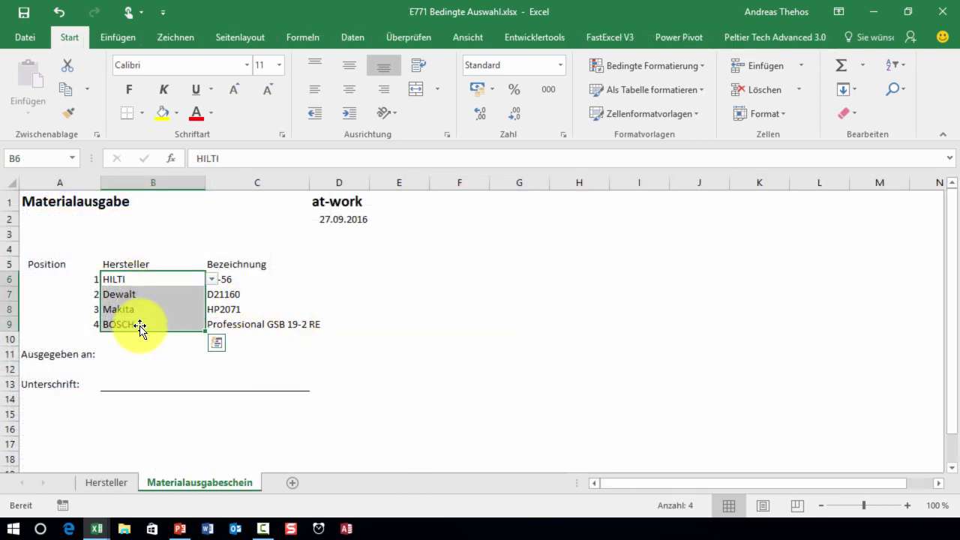
key("Delete")
left_click(154, 277)
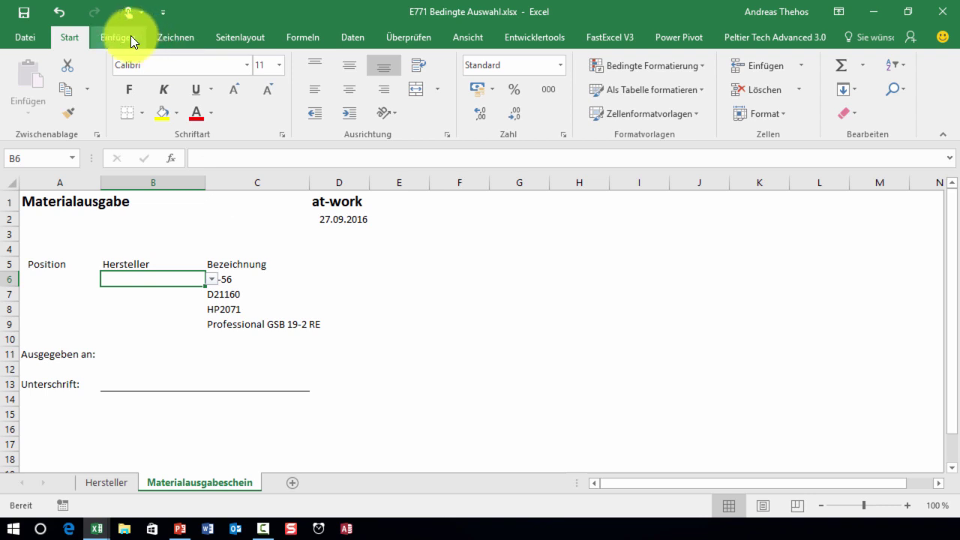
Start a new defined name from the Formeln Namens-Manager.
left_click(293, 32)
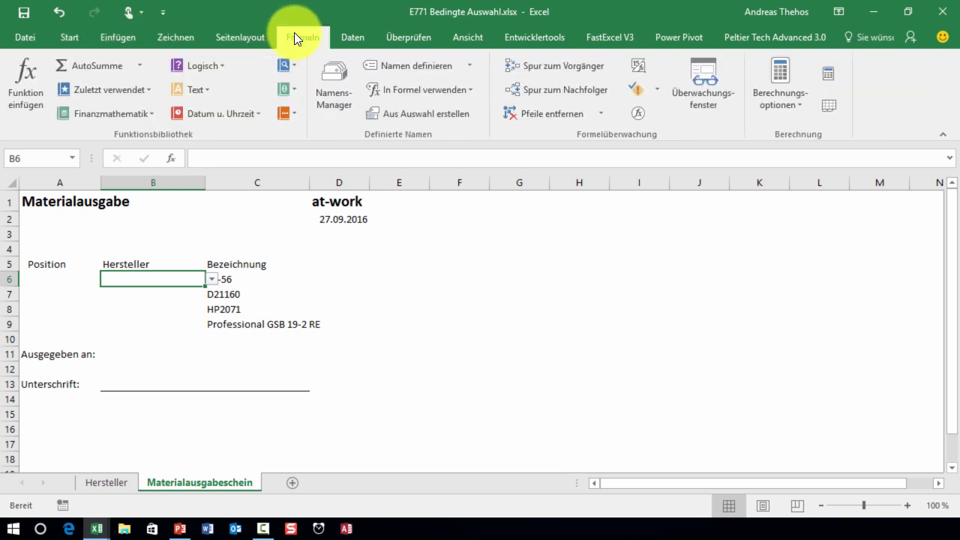
left_click(333, 82)
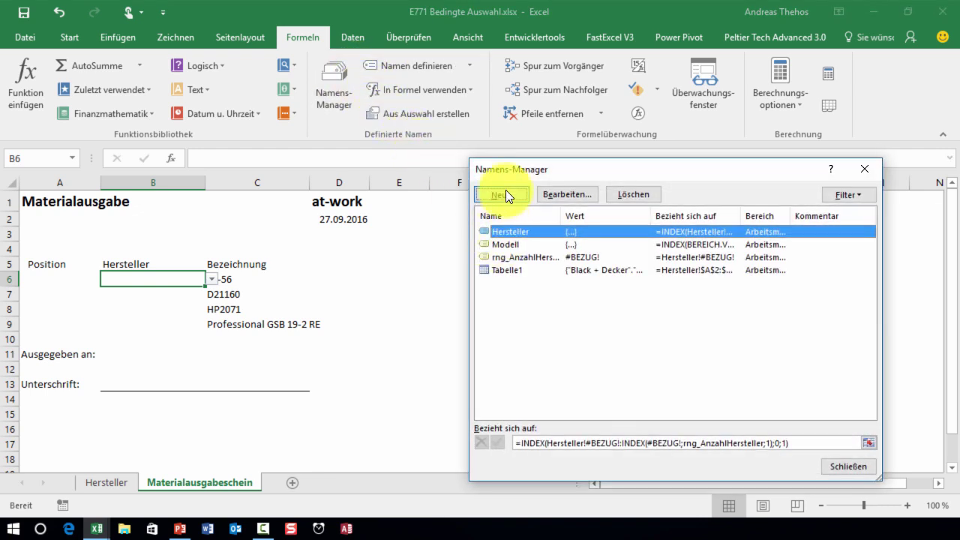
left_click(506, 194)
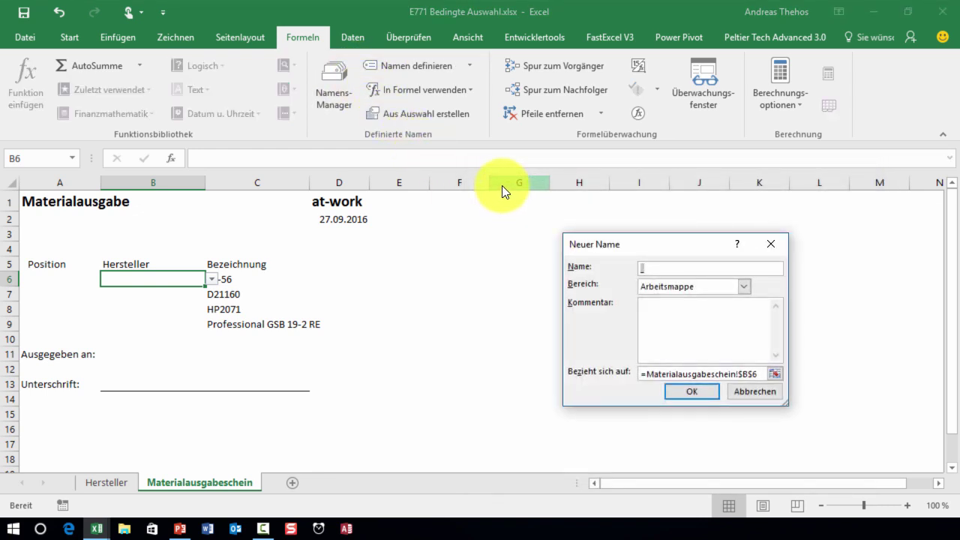
Name it Produzenten and replace the $B$6 reference with =index(.
type("Pro")
type("d")
type("uk")
key("BackSpace")
key("BackSpace")
type("uz")
type("enten")
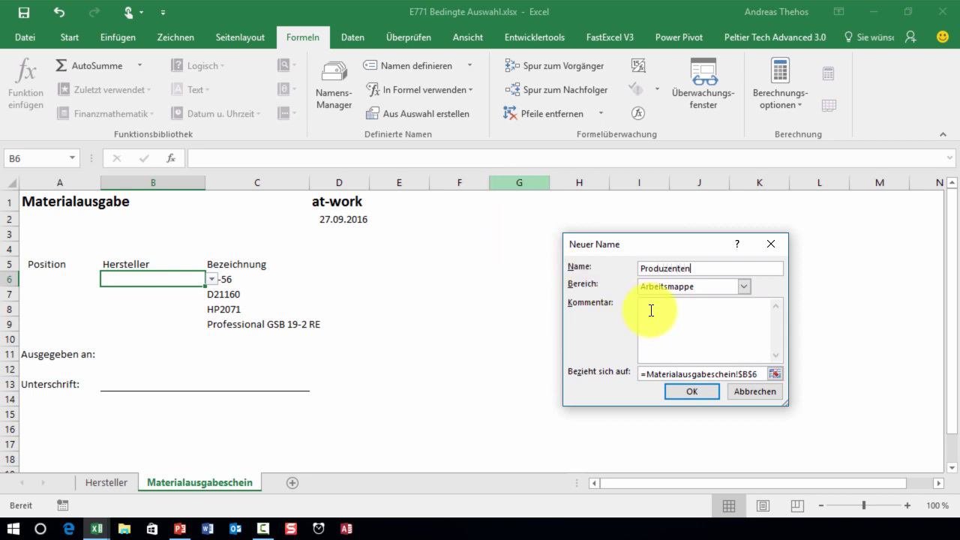
left_click(763, 374)
left_click_drag(708, 373, 648, 375)
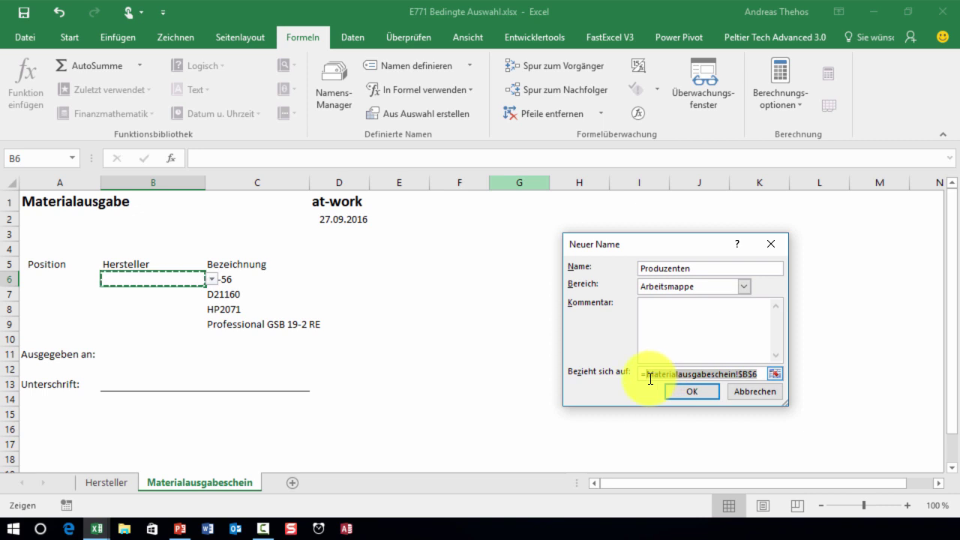
key("BackSpace")
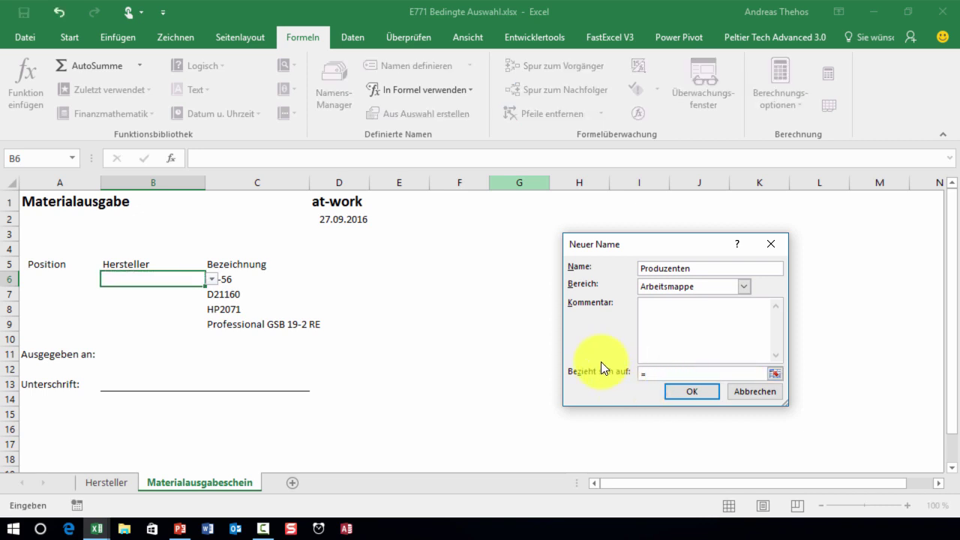
left_click_drag(563, 350, 377, 336)
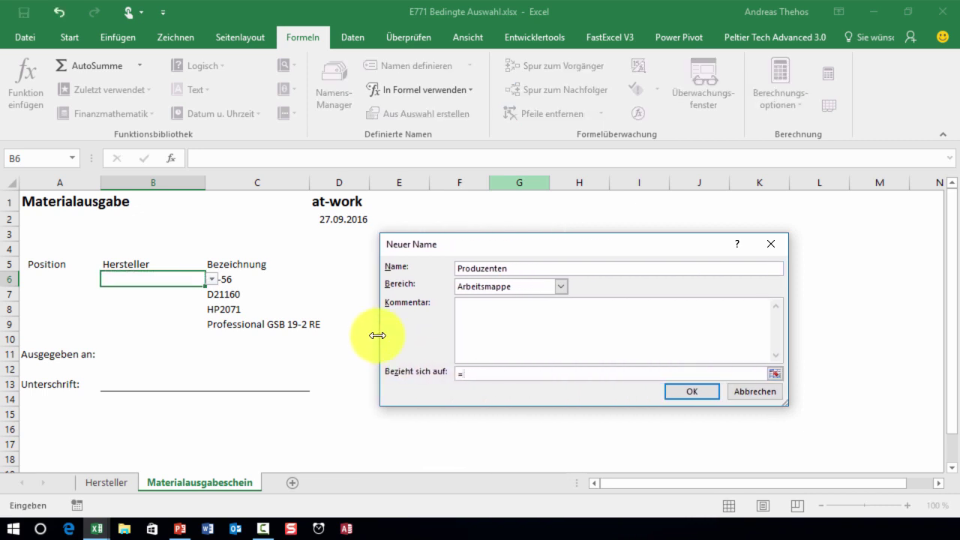
type("index")
type("(")
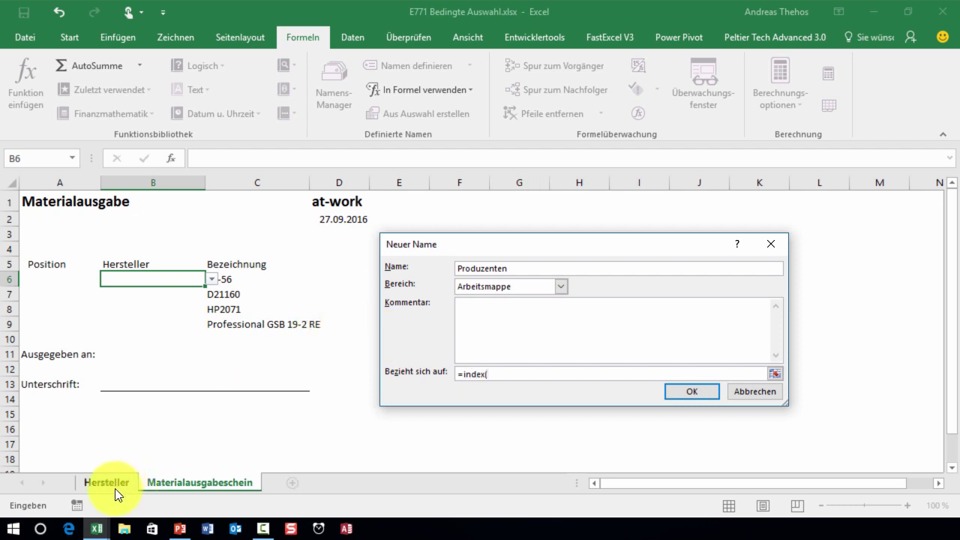
Start the Produzenten range at Hersteller!$F$2, followed by a nested index(.
left_click(115, 488)
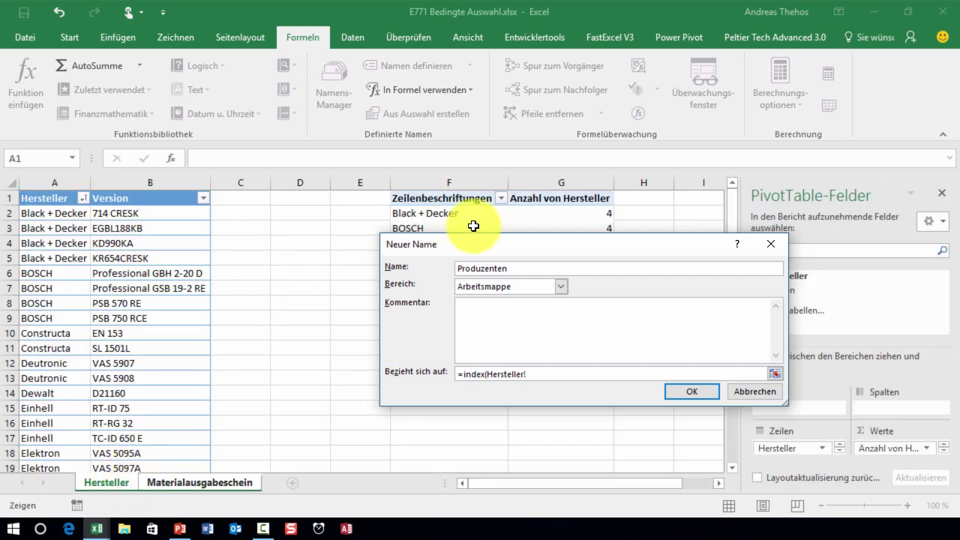
left_click(448, 213)
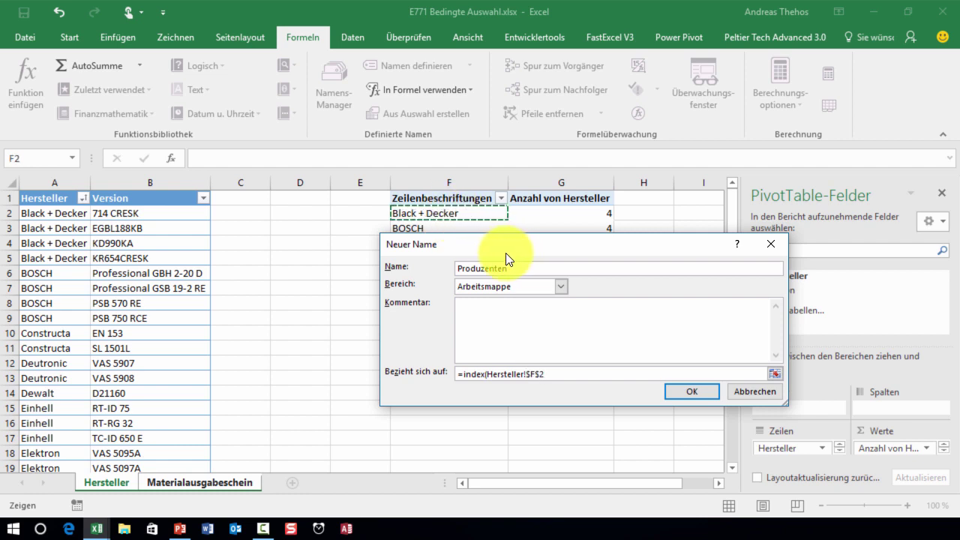
key("F8")
key("BackSpace")
key("BackSpace")
key("BackSpace")
key("BackSpace")
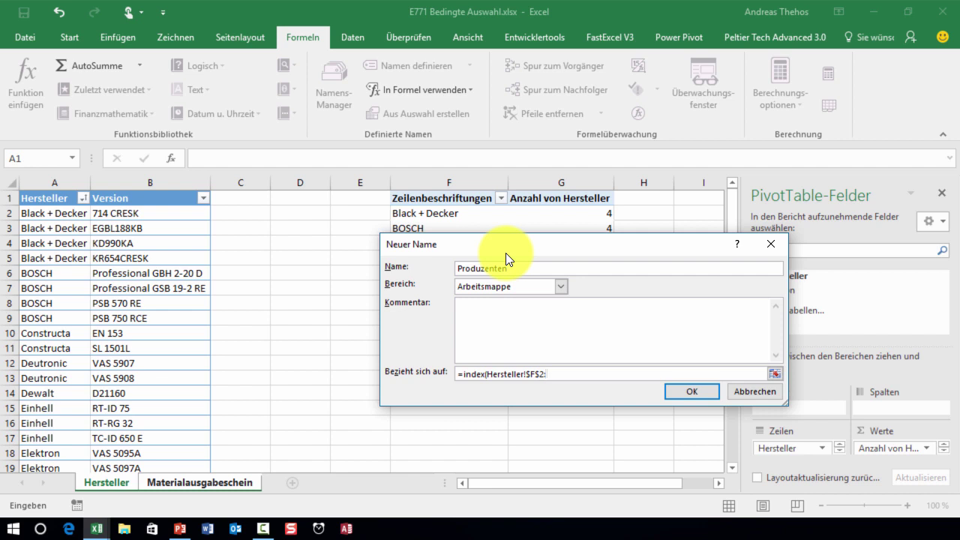
type("index")
type("(")
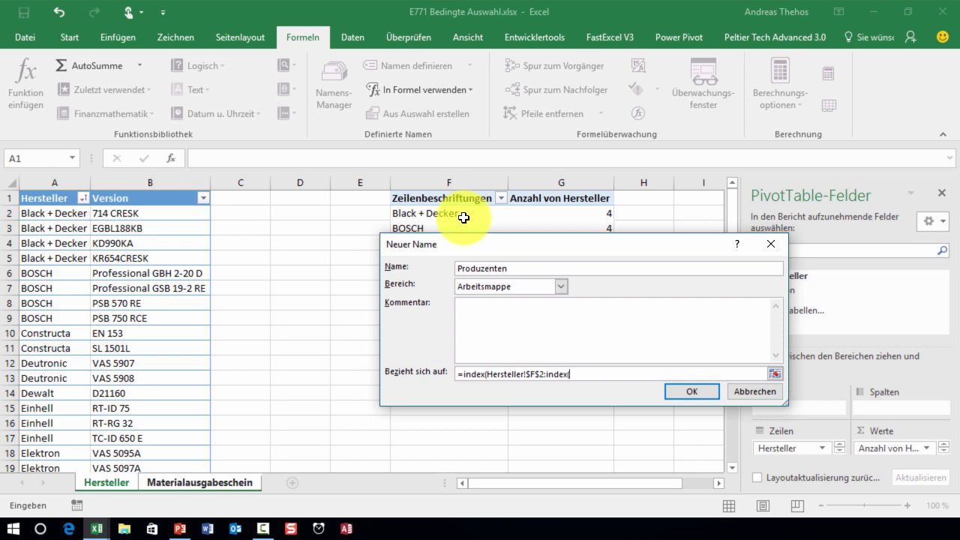
Give the inner INDEX the range Hersteller!$F$2:$F$100 and a semicolon, beginning Anzahl2(.
mouse_move(463, 217)
left_mouse_down()
mouse_move(439, 534)
mouse_move(448, 292)
left_mouse_up()
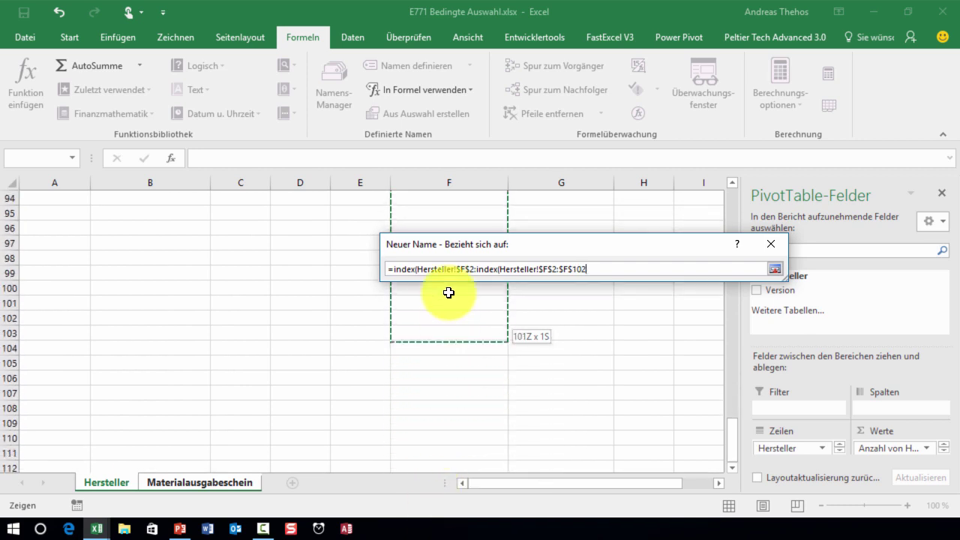
left_click_drag(448, 292, 450, 290)
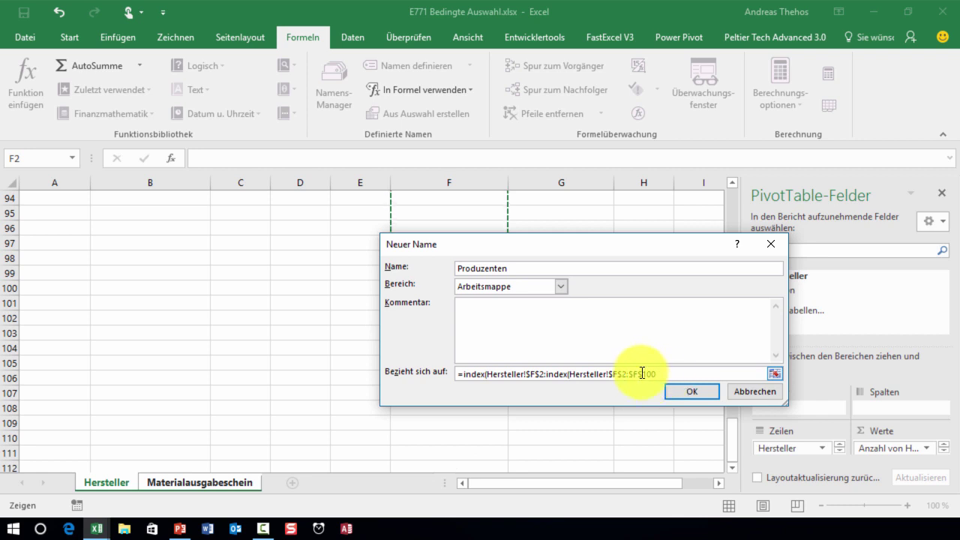
type(";Anzahl2(")
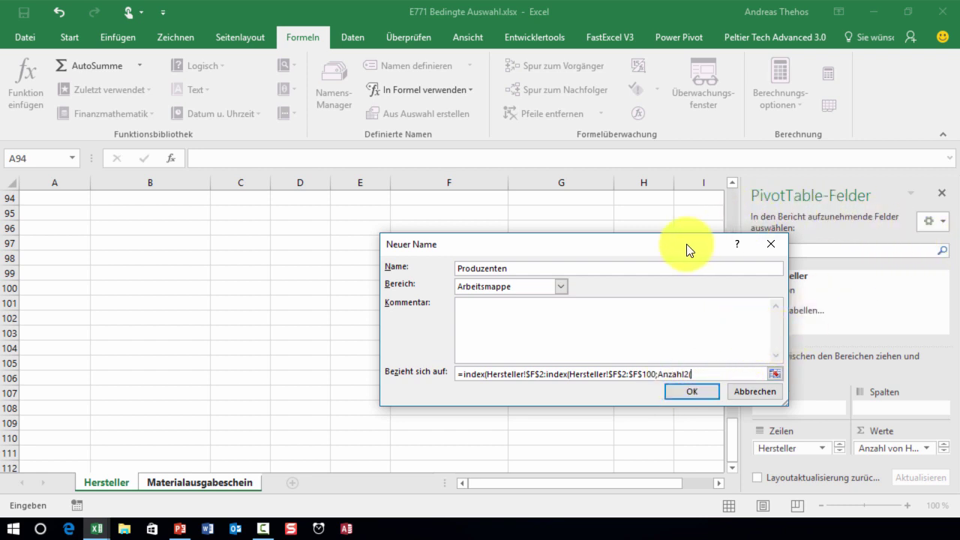
left_click_drag(686, 244, 606, 230)
left_click_drag(731, 447, 725, 213)
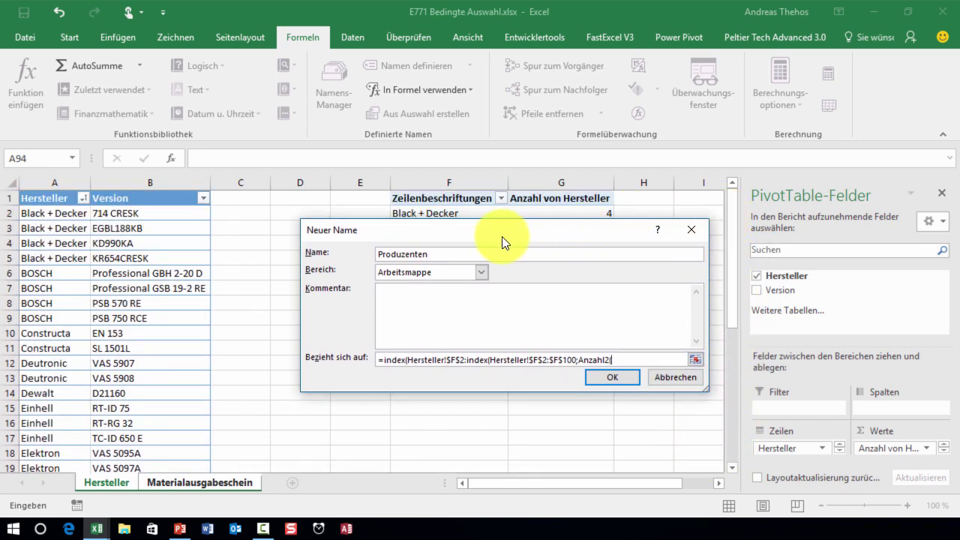
Extend the Produzenten reference to Hersteller!$F$2:$F$100 and close it with ;1);0;1).
left_click_drag(465, 213, 449, 438)
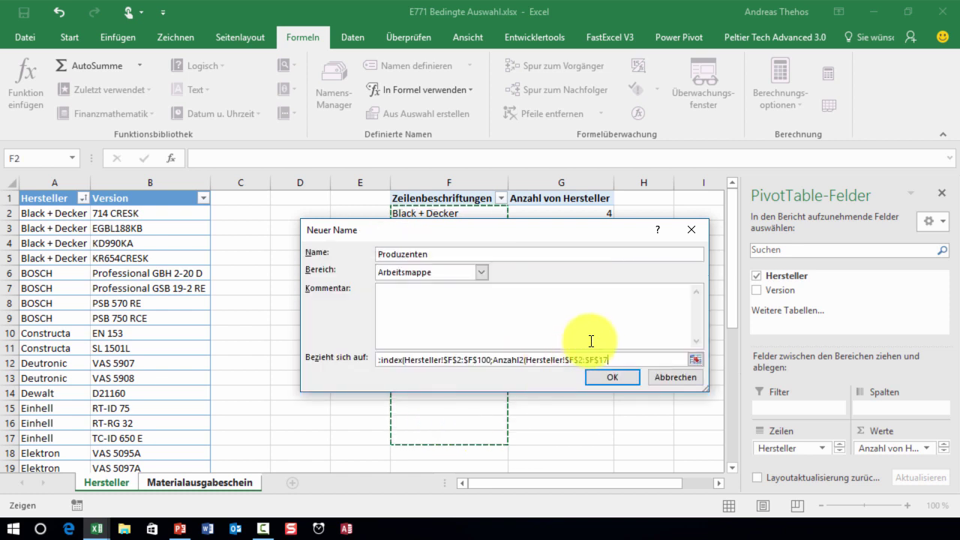
left_click(616, 363)
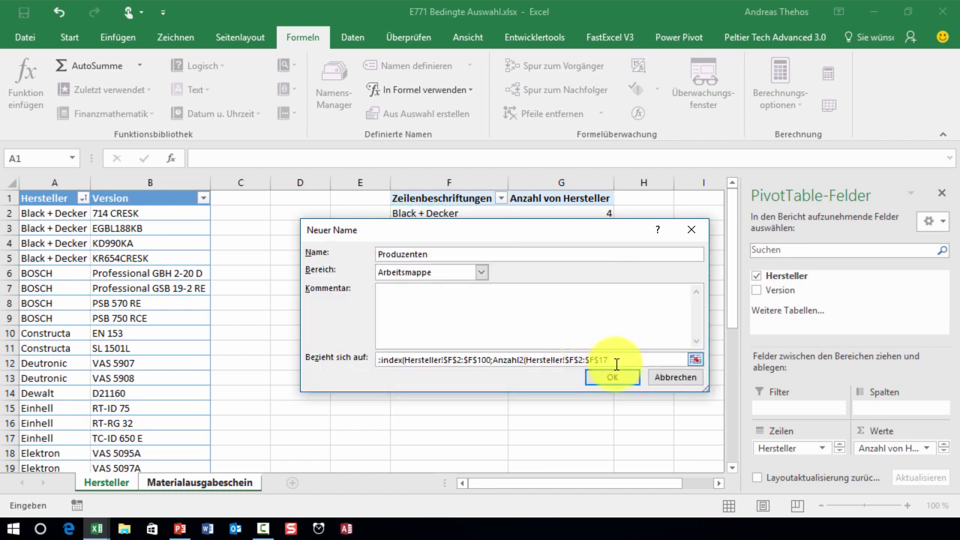
type("00")
type(");1")
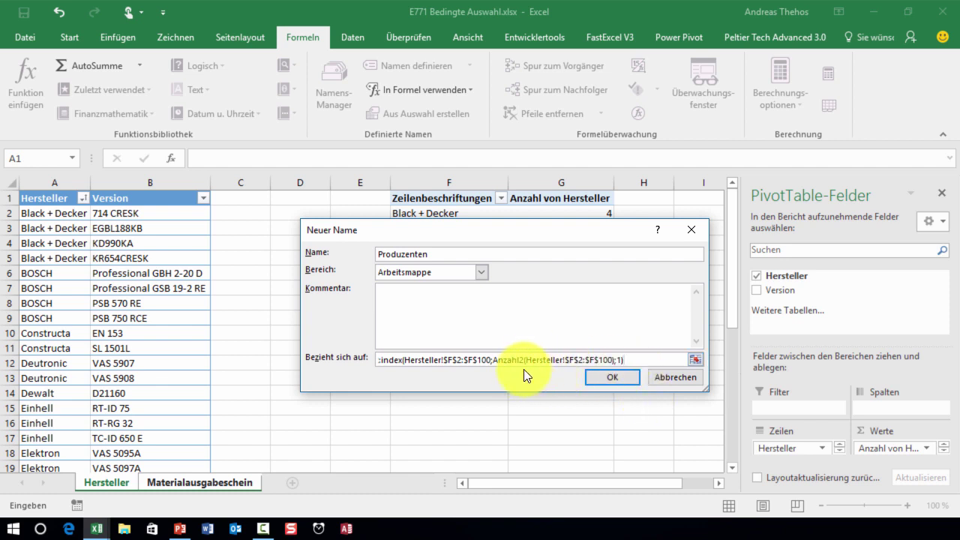
left_click(589, 376)
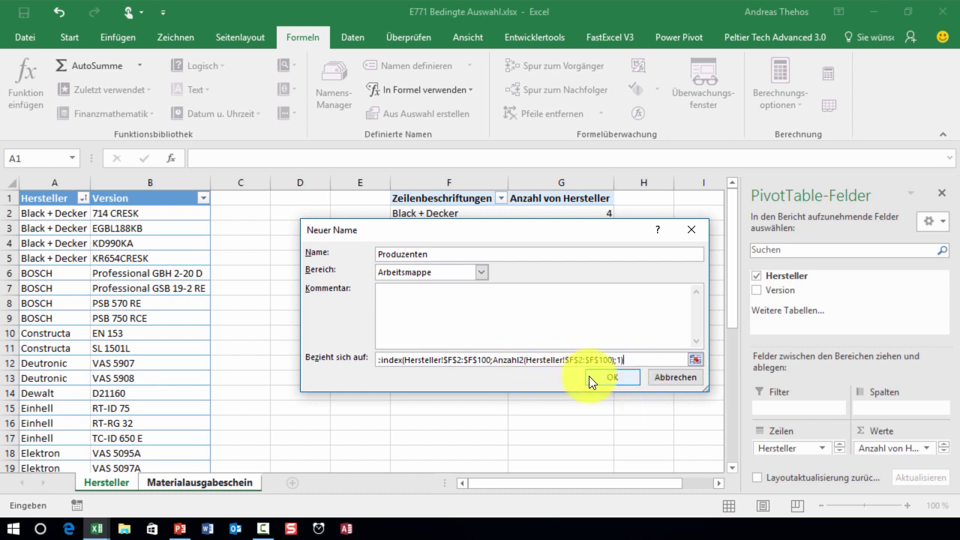
type(";0;1")
type(")")
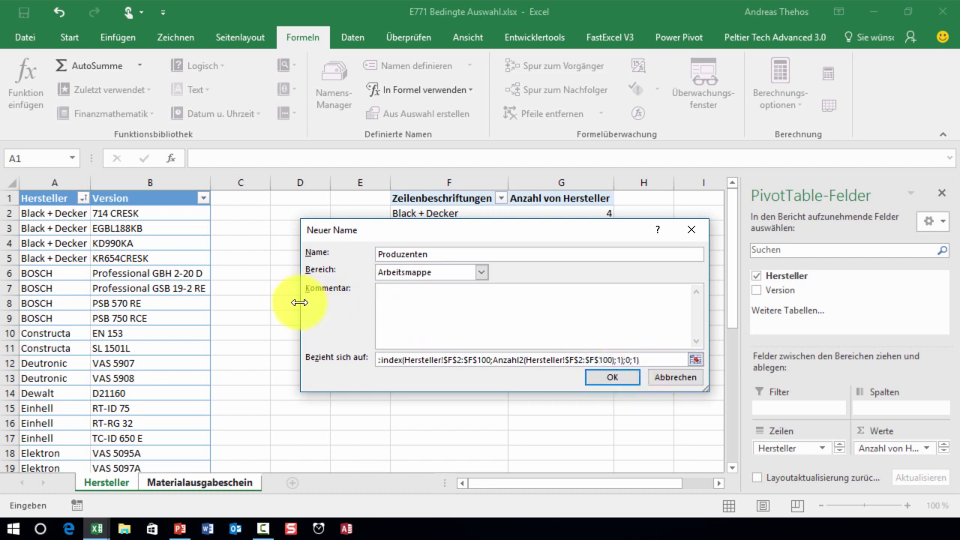
Save the Produzenten name, close the Name Manager, and select the form's B6:B9 cells.
left_click_drag(299, 301, 3, 300)
left_click_drag(65, 359, 213, 374)
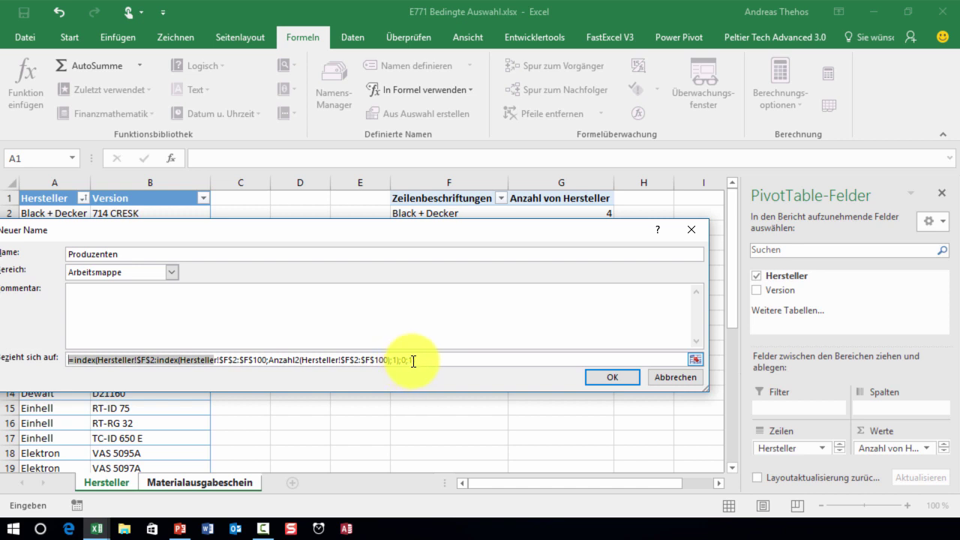
left_click(616, 378)
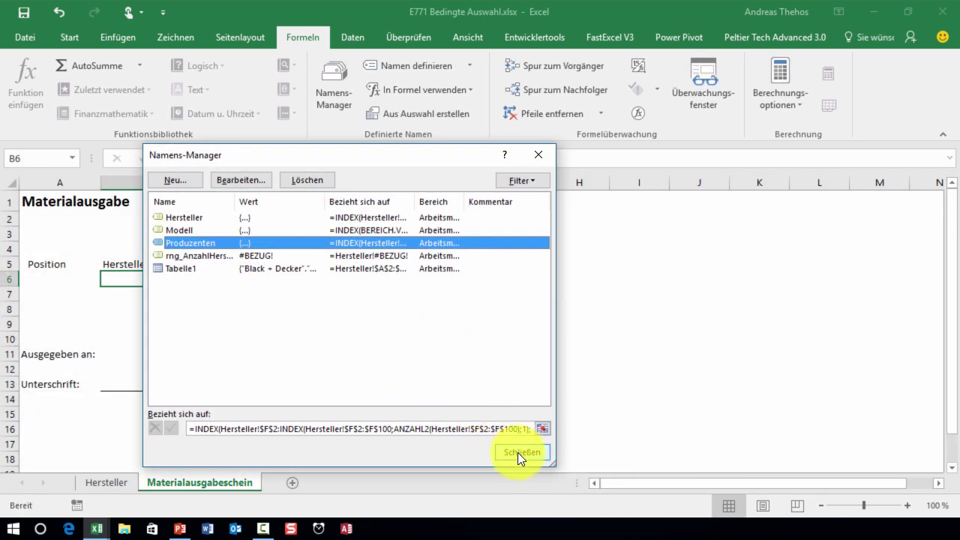
left_click(516, 447)
left_click_drag(171, 279, 215, 322)
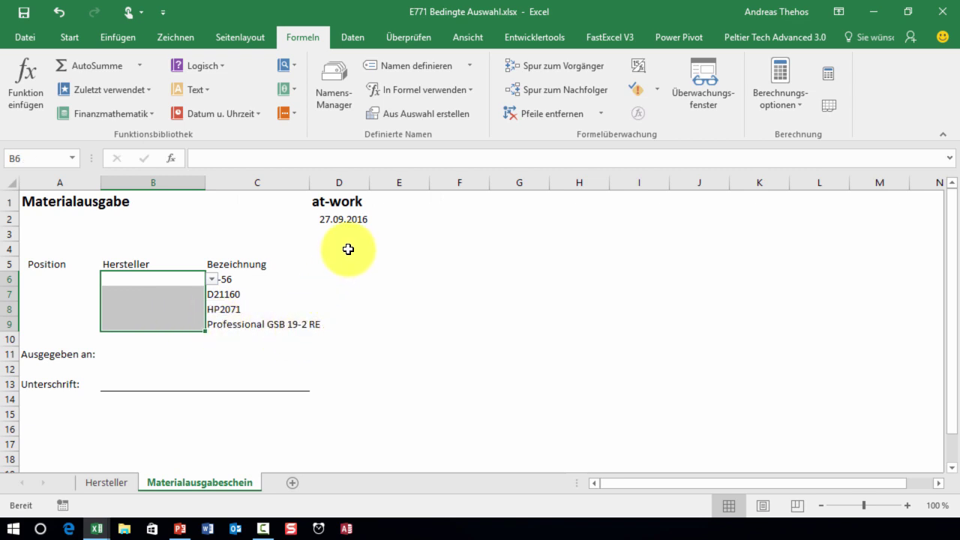
Replace the B6:B9 list validation source =Hersteller with =Produzenten, inserted via F3.
left_click(354, 37)
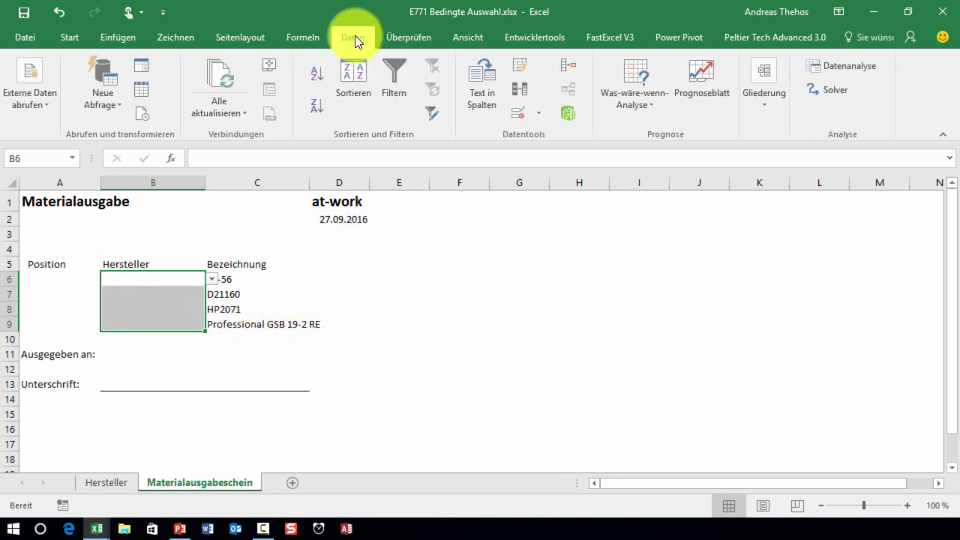
left_click(511, 110)
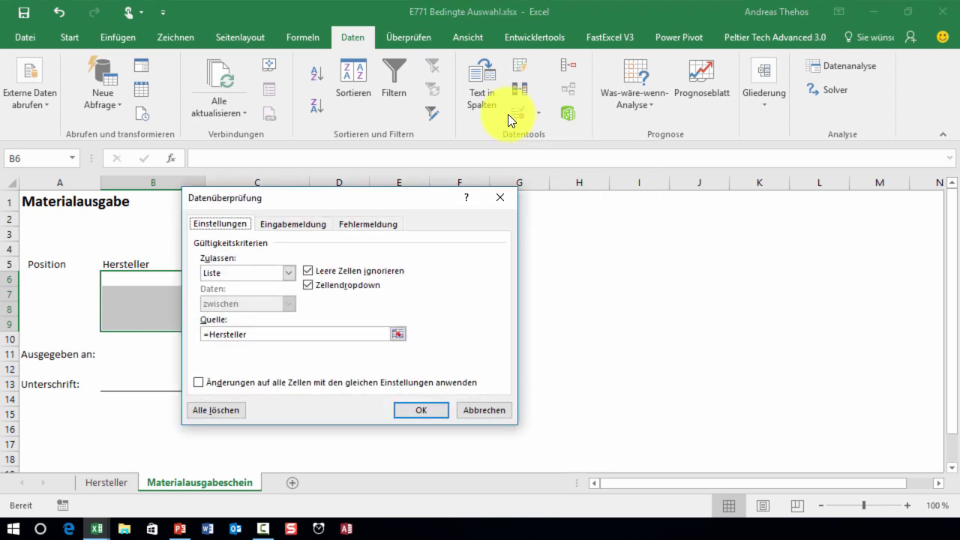
left_click(219, 336)
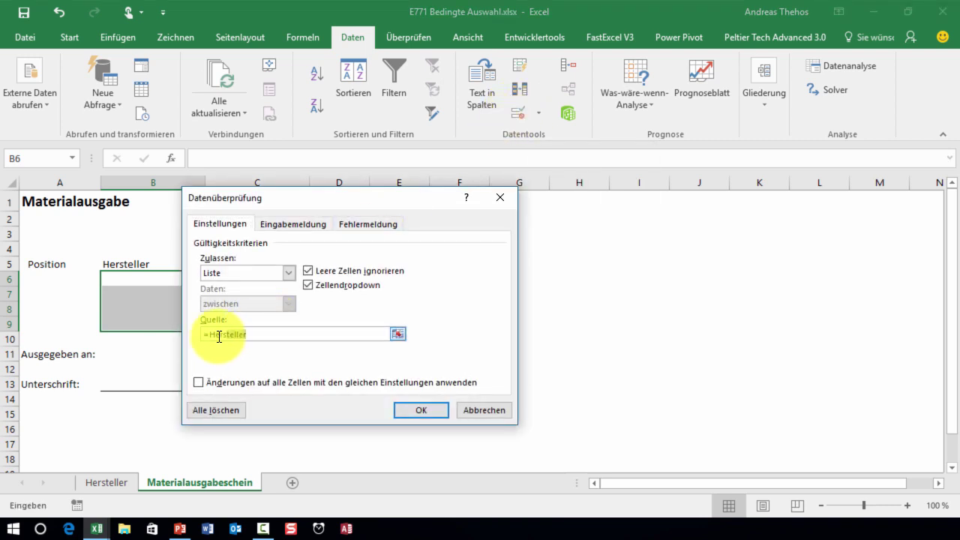
key("BackSpace")
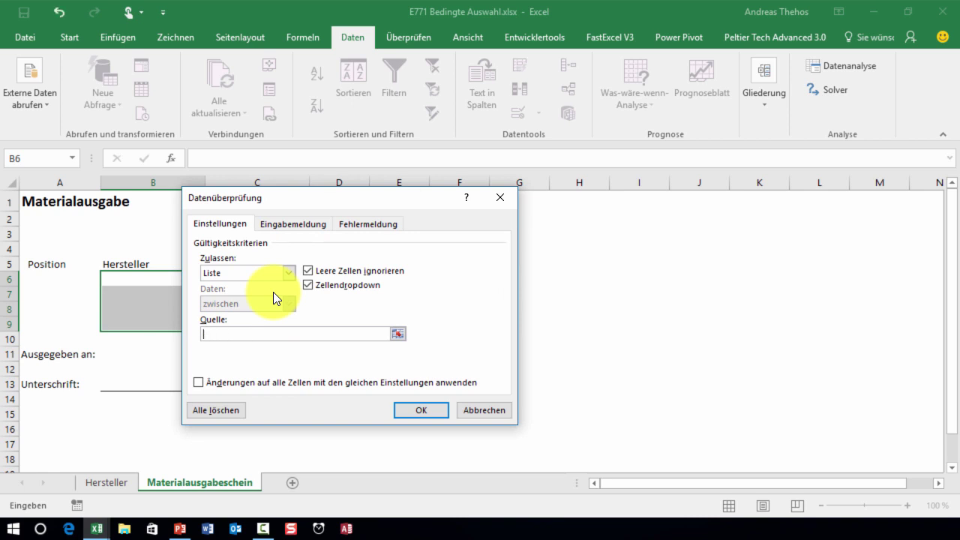
type("=")
key("F3")
left_click(273, 296)
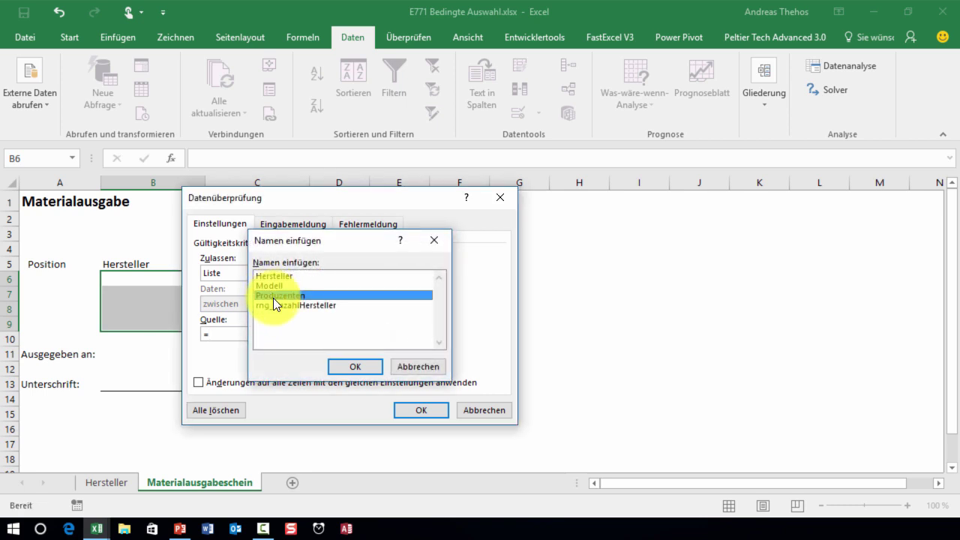
double_click(273, 298)
left_click(408, 410)
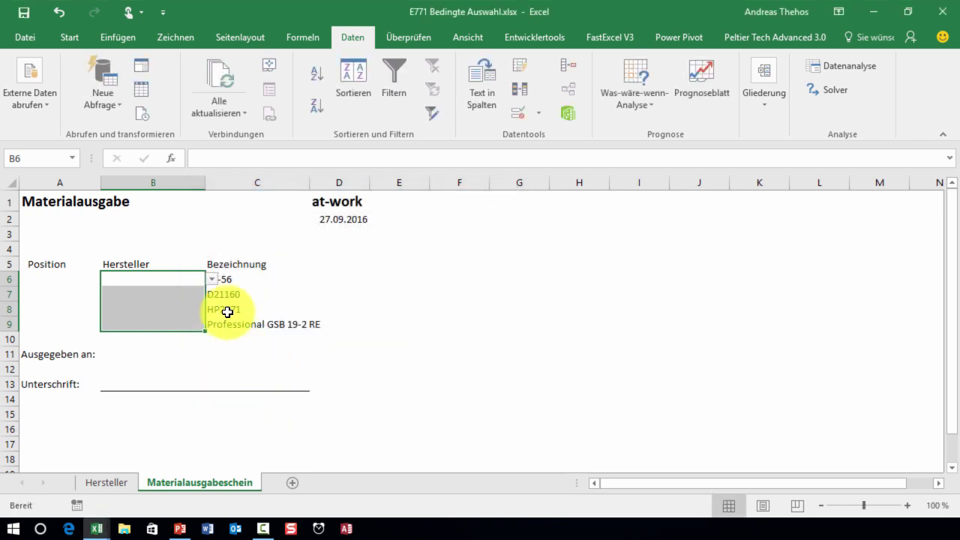
Choose Constructa in B6 and Einhell in B7 from the manufacturer dropdowns.
left_click(185, 279)
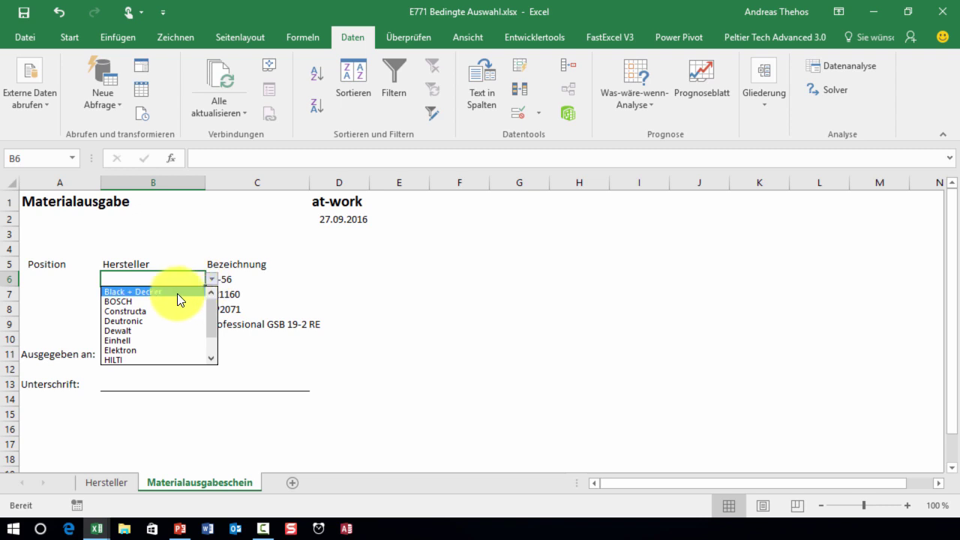
left_click(177, 293)
left_click(212, 279)
left_click(183, 309)
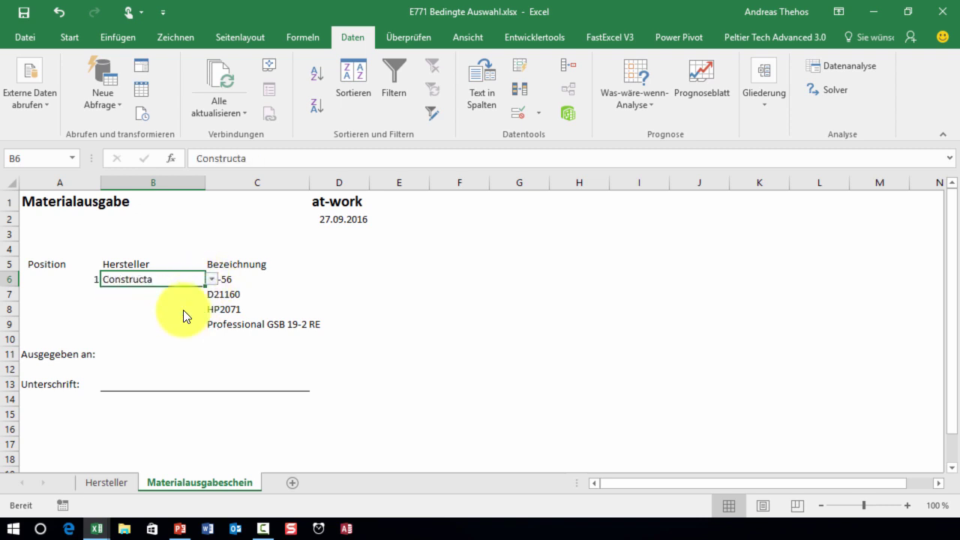
left_click(184, 295)
left_click(213, 294)
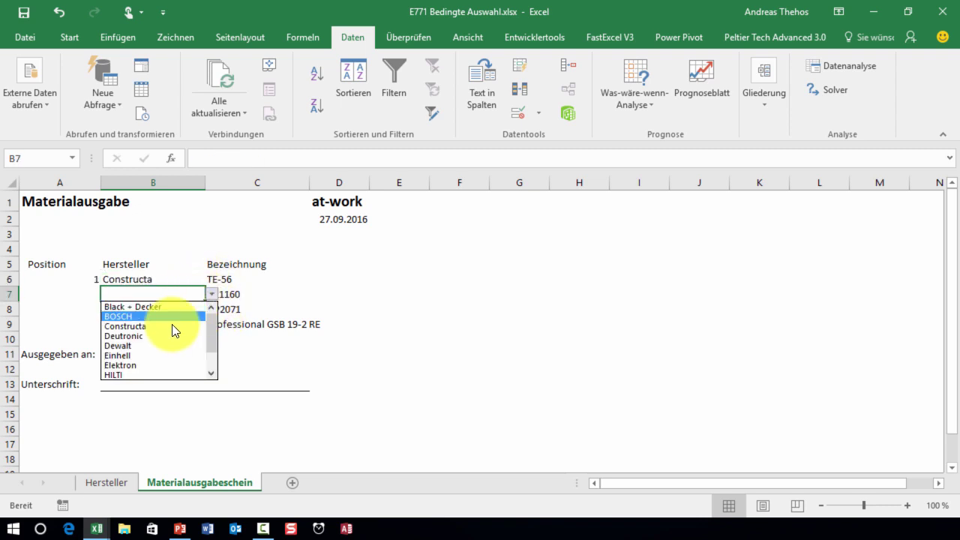
left_click(150, 355)
left_click(150, 322)
On the Hersteller sheet, enter Xcomy with version 887 in row 35.
left_click(113, 480)
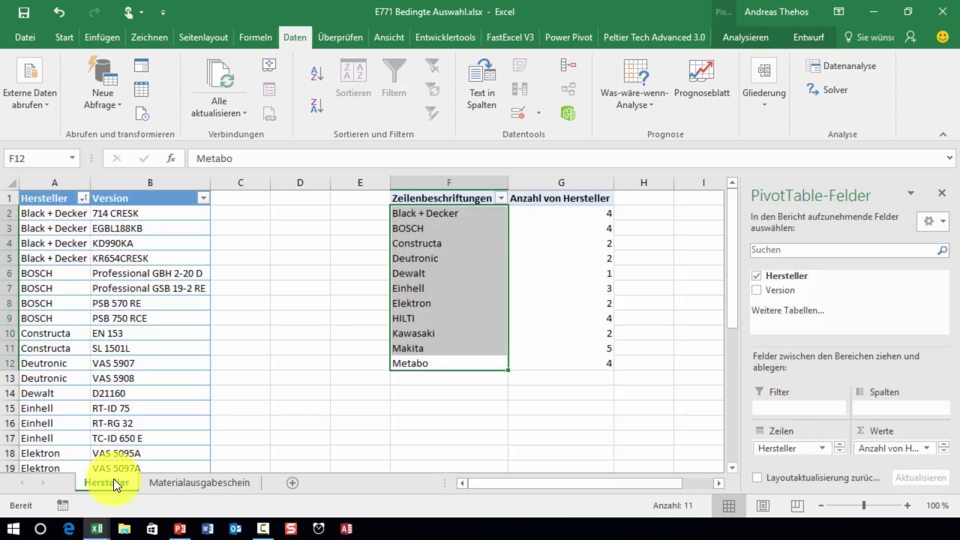
scroll(90, 368, "down", 5)
scroll(92, 365, "down", 4)
left_click(64, 312)
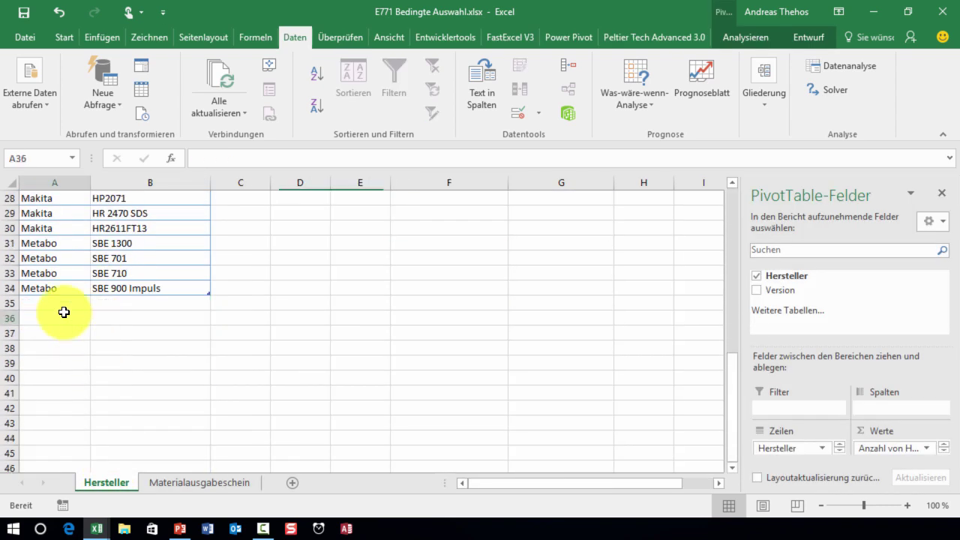
left_click(74, 302)
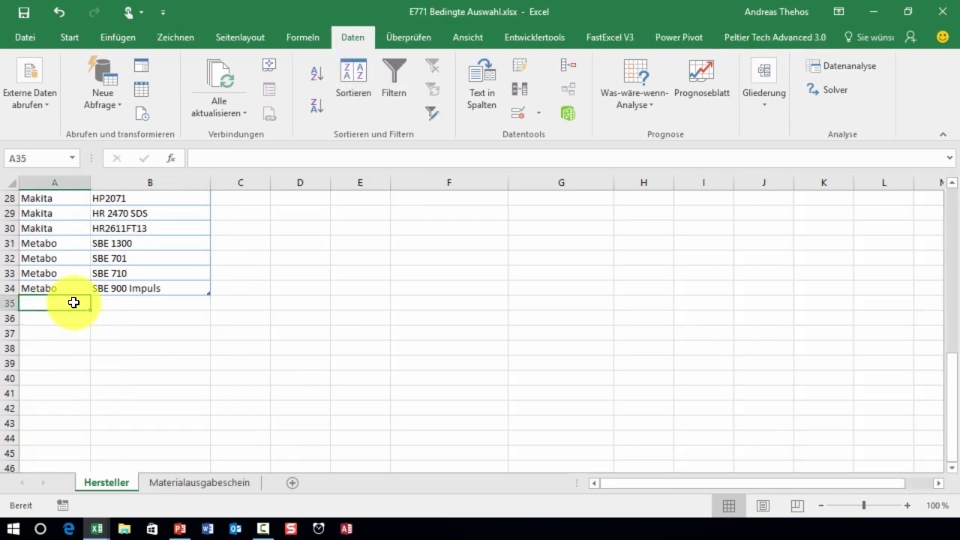
type("XComy")
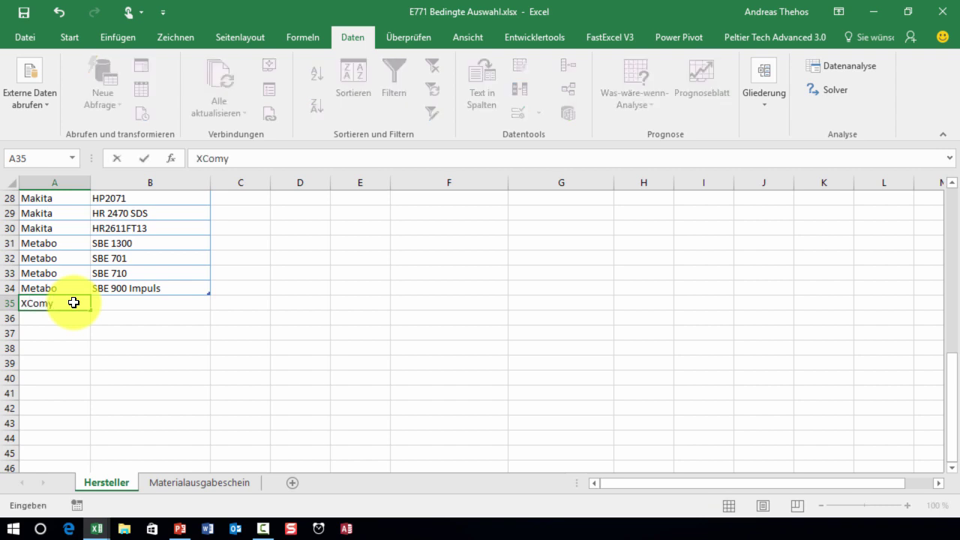
key("Tab")
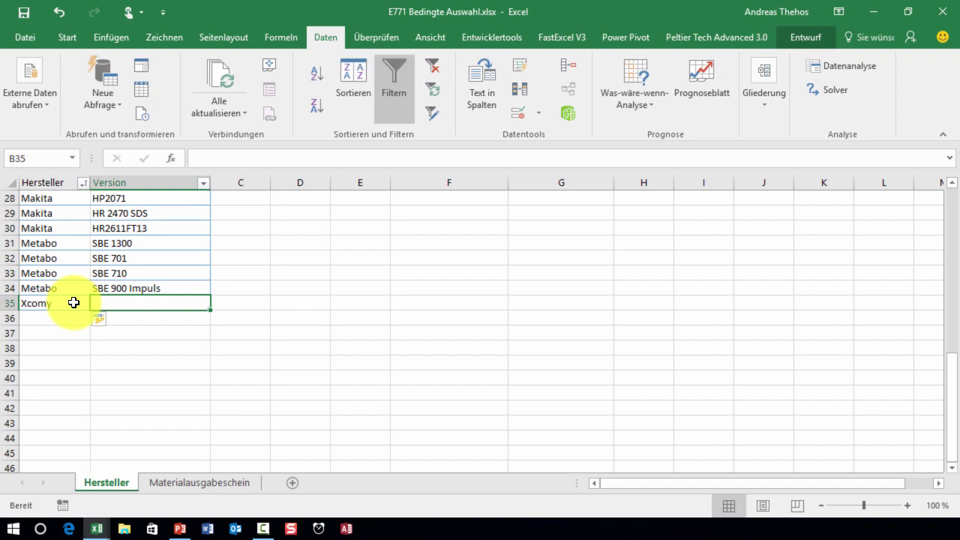
type("887")
left_click(111, 272)
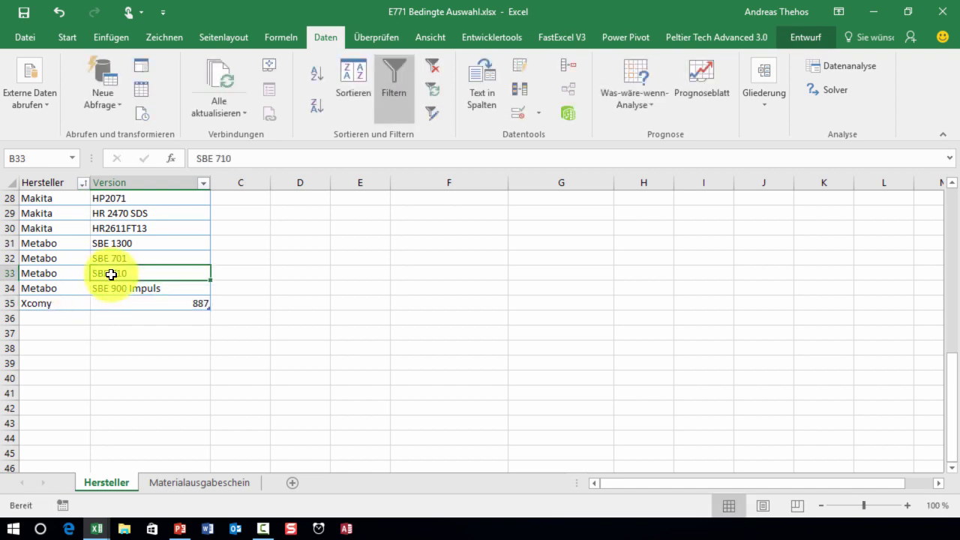
Sort the Hersteller table A to Z by manufacturer.
scroll(142, 270, "up", 3)
scroll(146, 267, "up", 4)
scroll(155, 266, "up", 2)
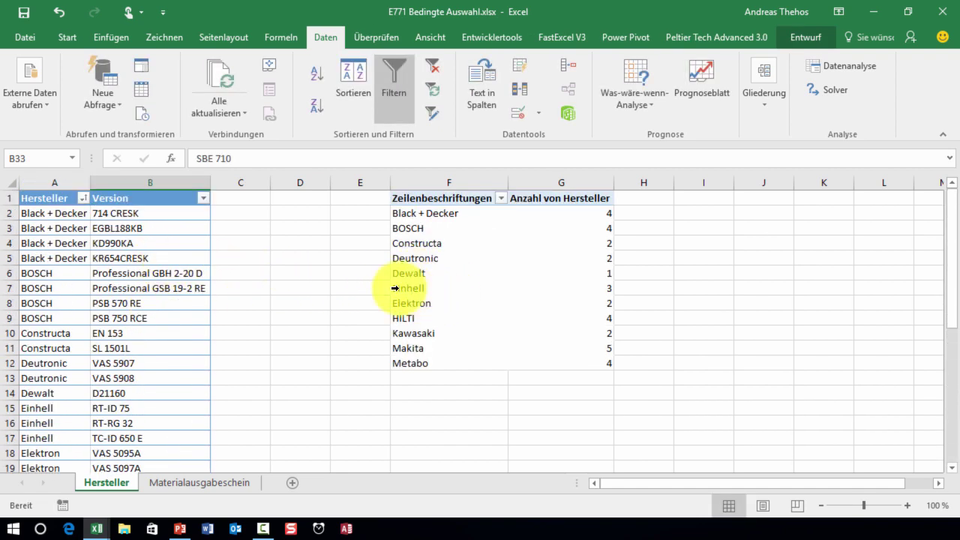
left_click(83, 199)
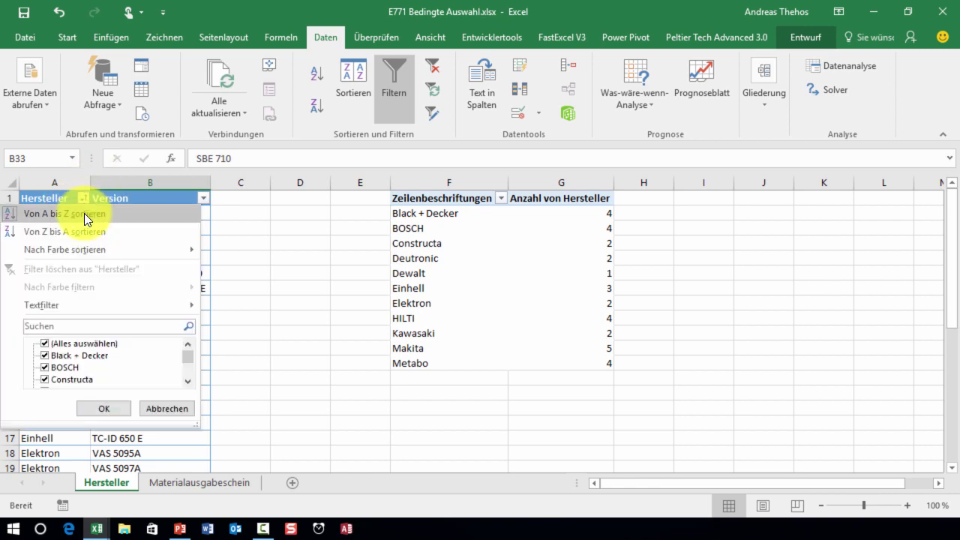
left_click(84, 213)
left_click(82, 199)
left_click(81, 211)
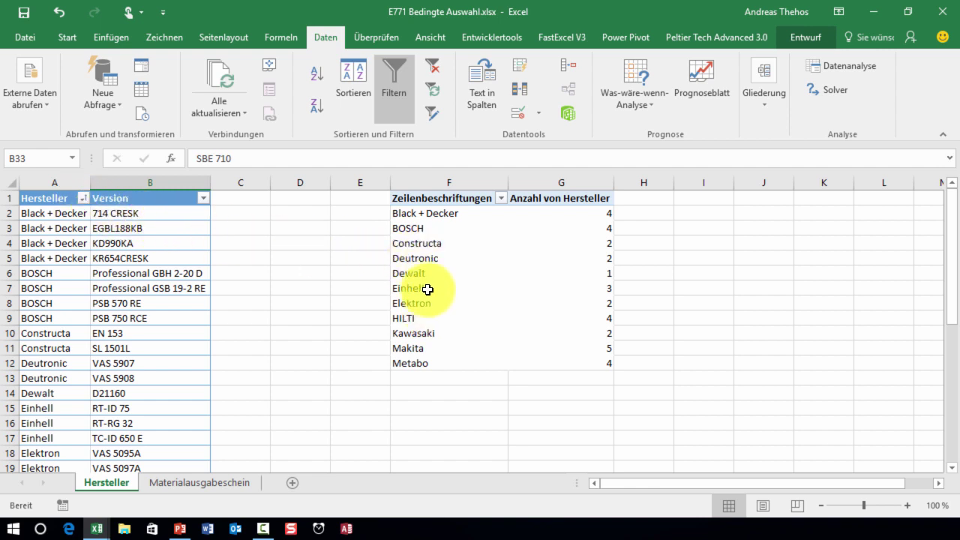
Refresh the PivotTable so Xcomy appears with count 1, then return to Materialausgabeschein.
right_click(416, 259)
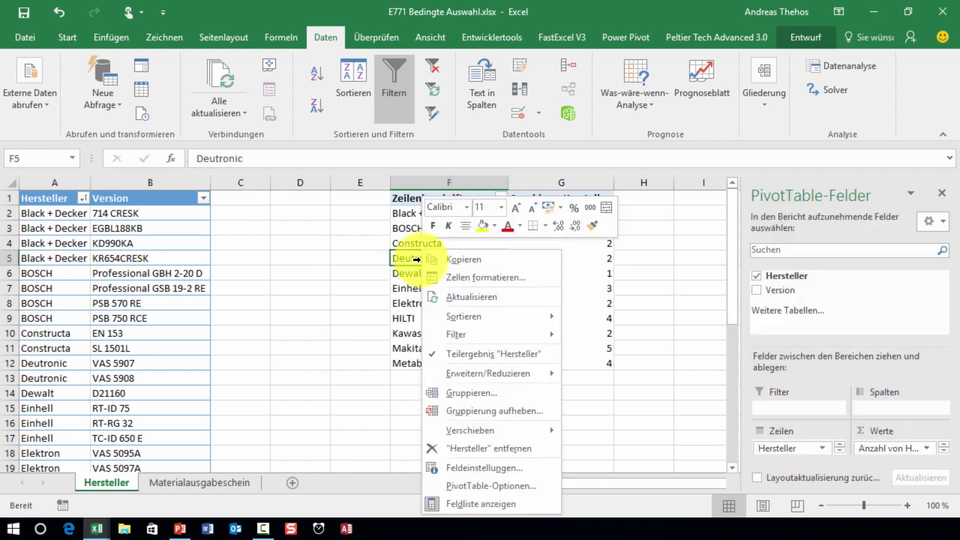
left_click(444, 295)
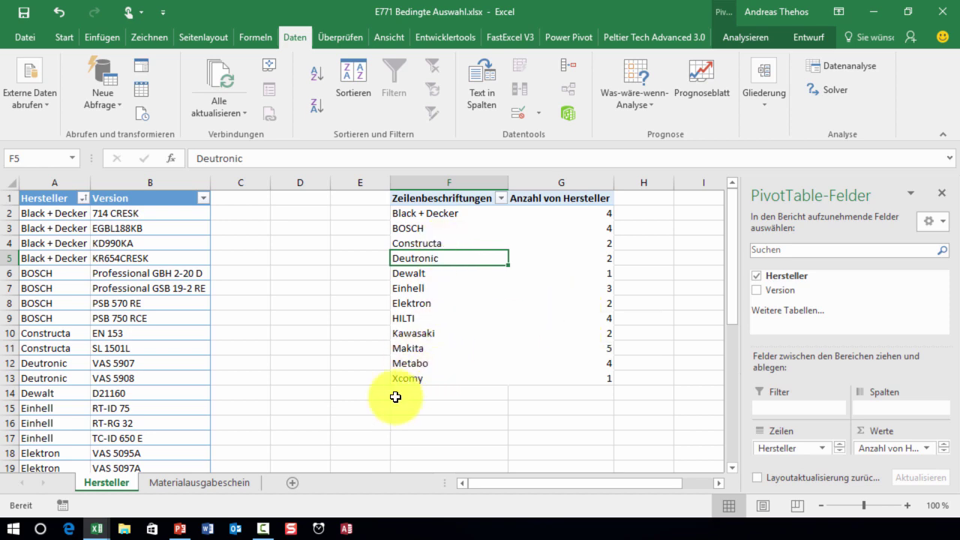
left_click(203, 483)
Pick Xcomy from B8's manufacturer dropdown for position 3, then go to the Hersteller sheet.
left_click(178, 307)
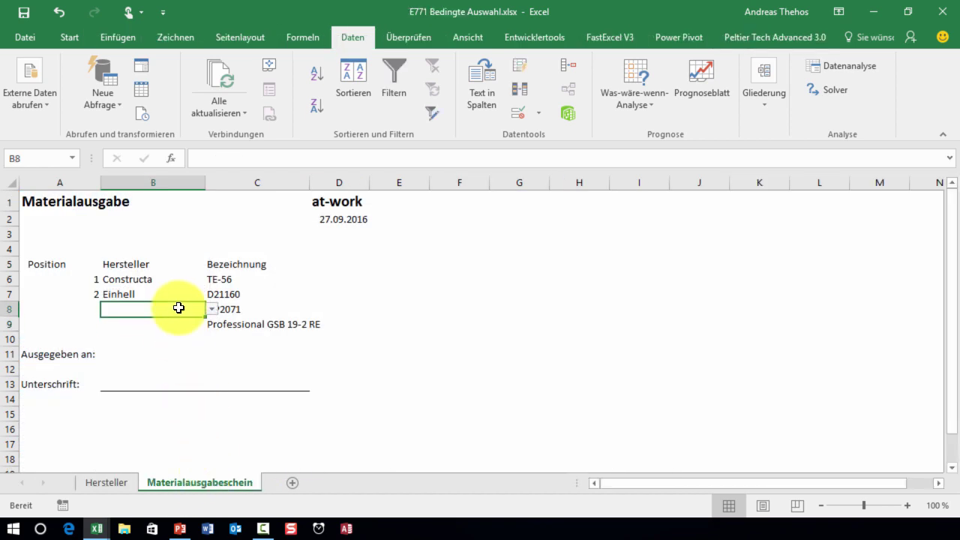
left_click(213, 310)
scroll(214, 349, "down", 1)
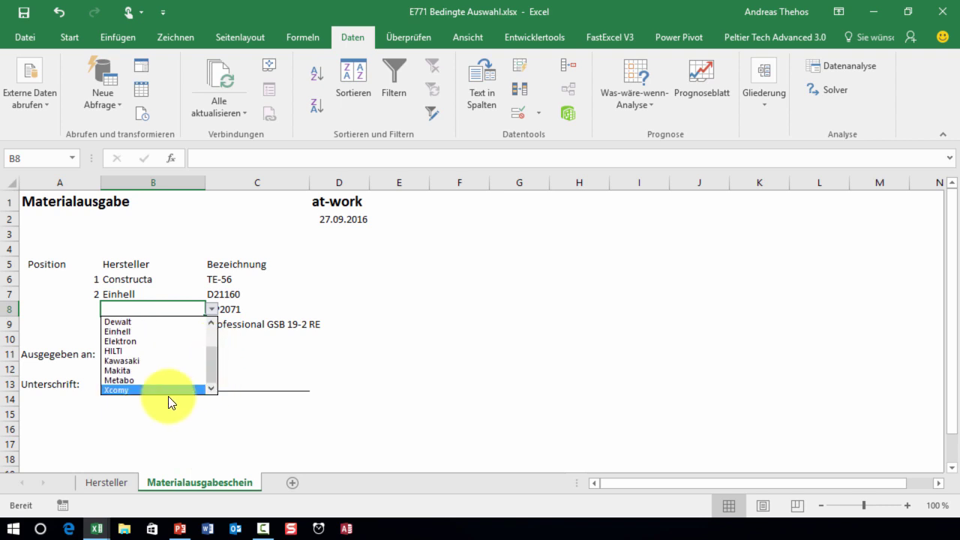
left_click(132, 390)
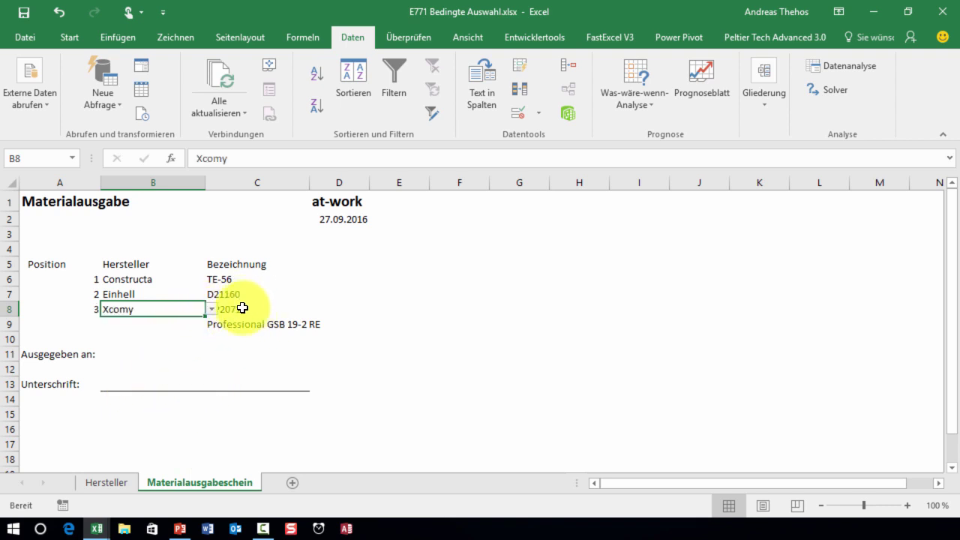
left_click(173, 334)
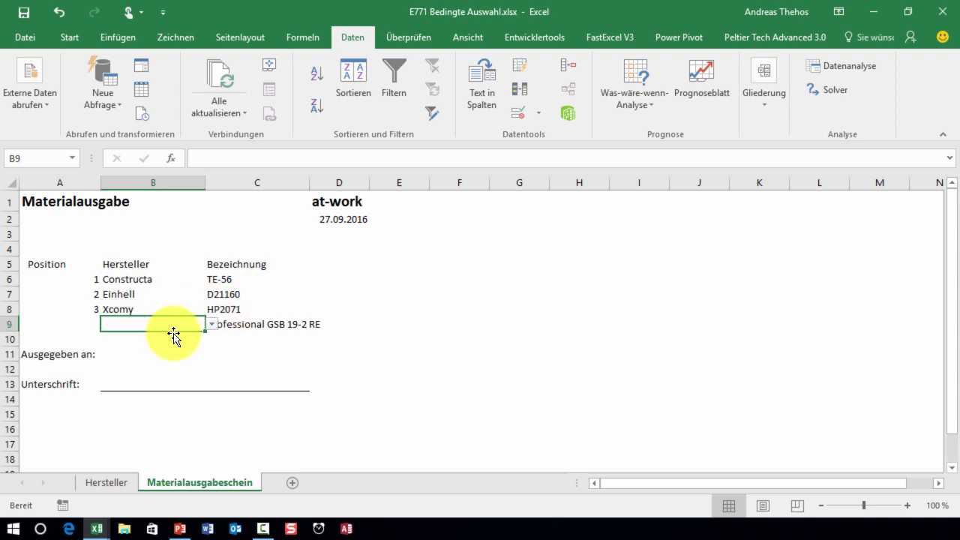
left_click(109, 482)
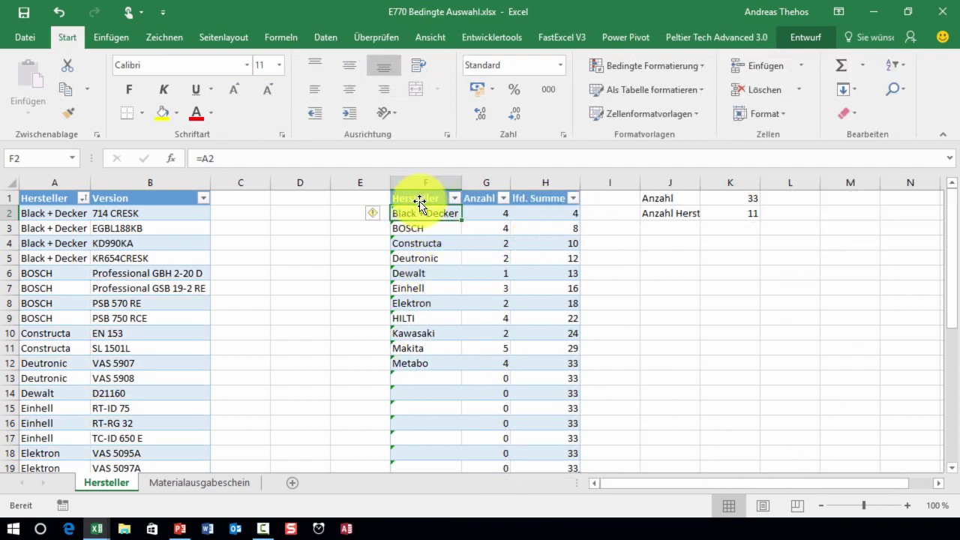
left_click(419, 201)
left_click(484, 197)
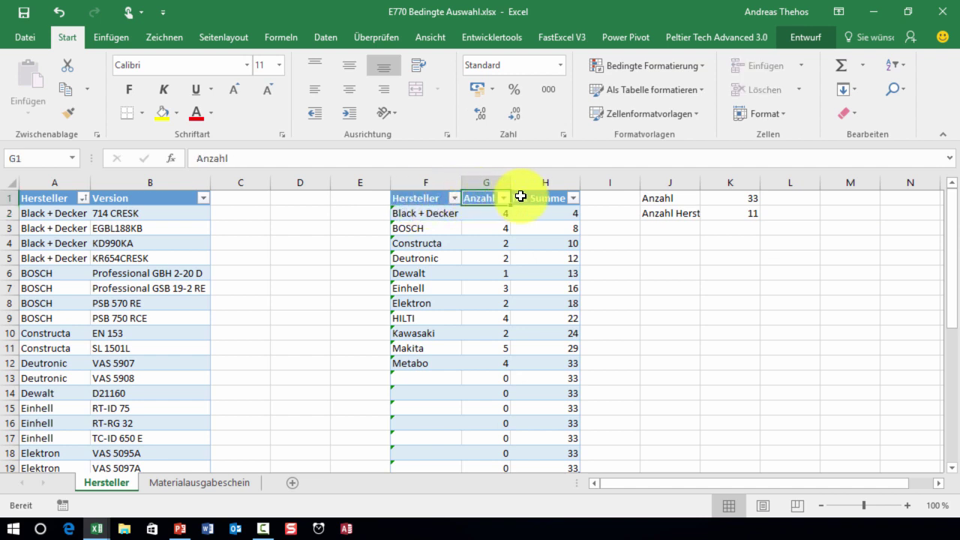
left_click(529, 198)
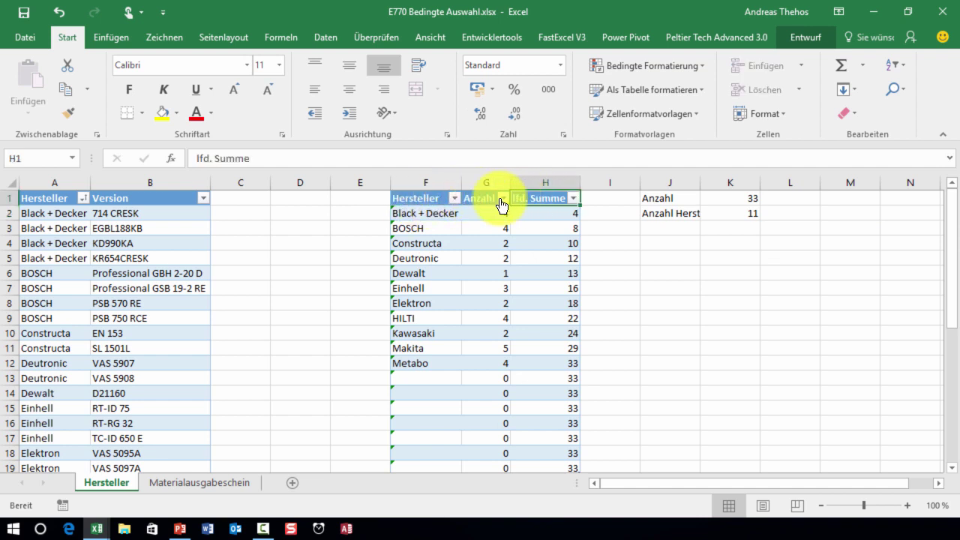
left_click(432, 215)
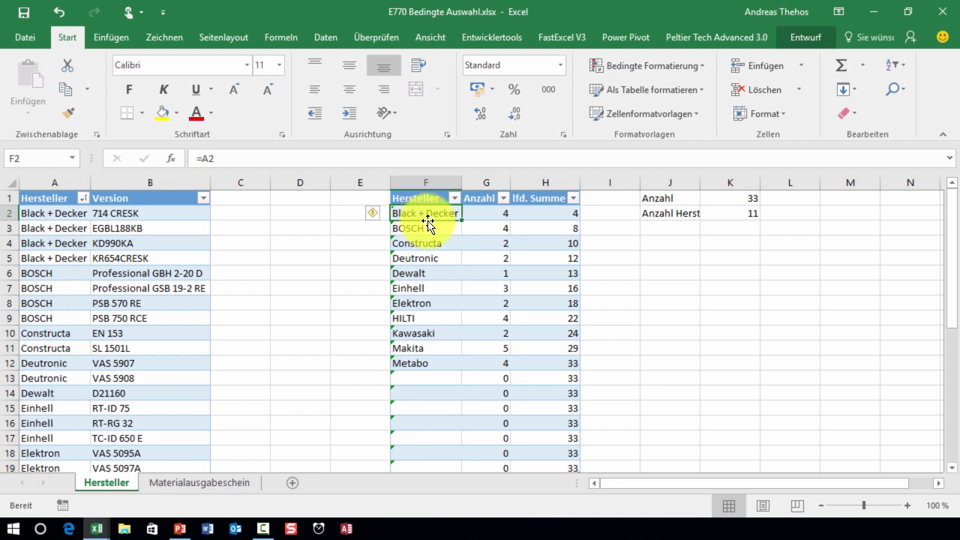
double_click(431, 214)
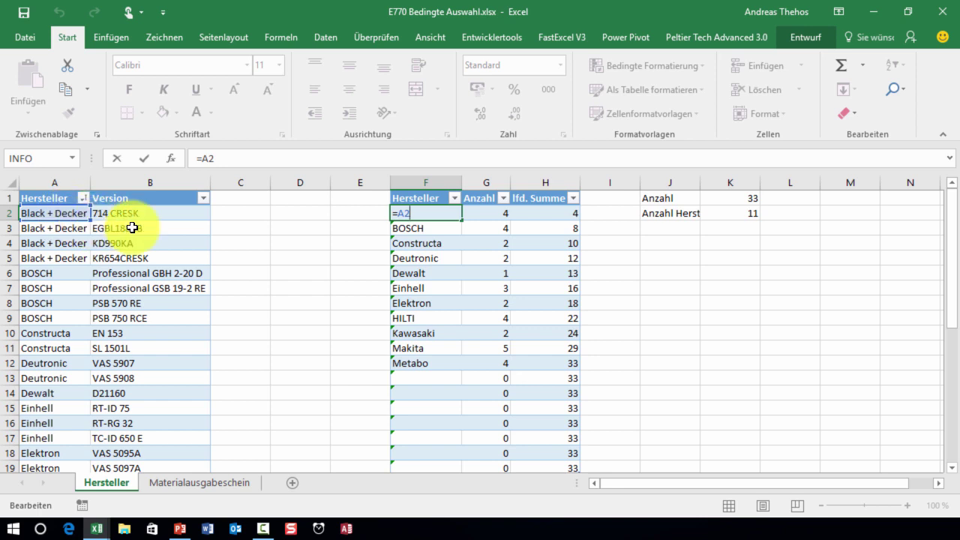
key("ctrl+Return")
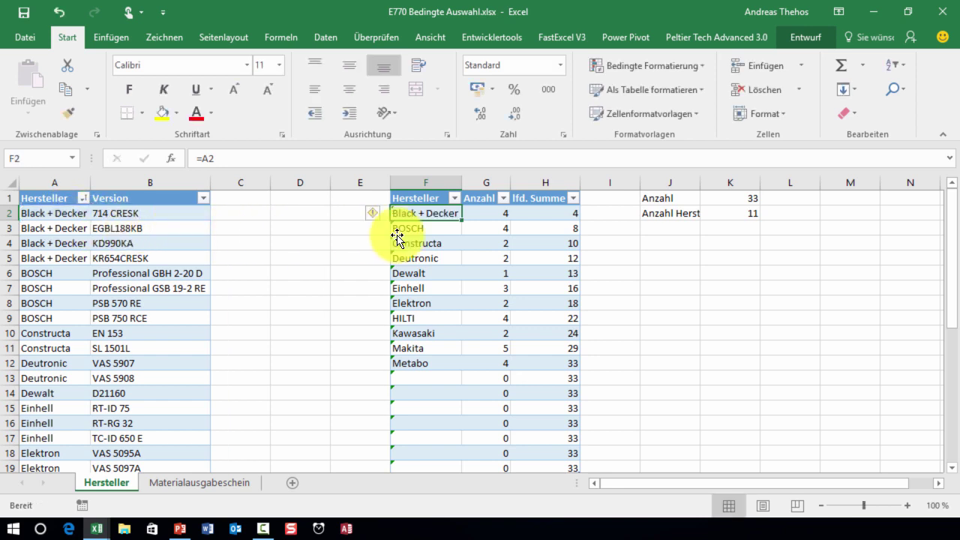
double_click(478, 210)
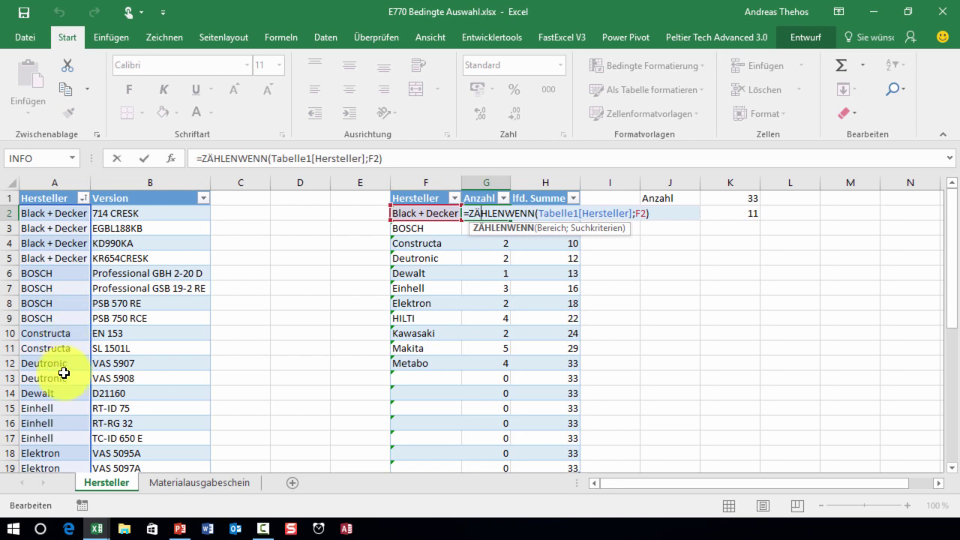
key("Return")
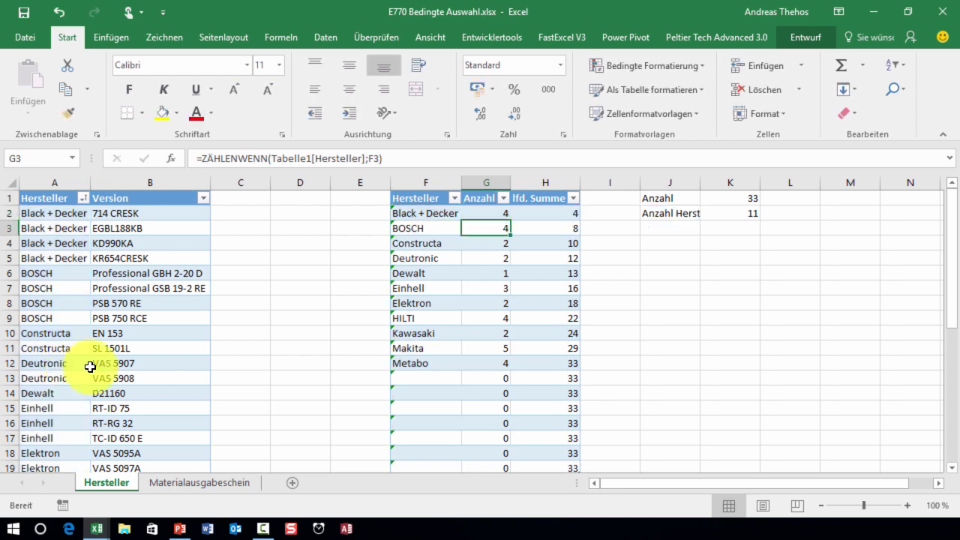
double_click(488, 225)
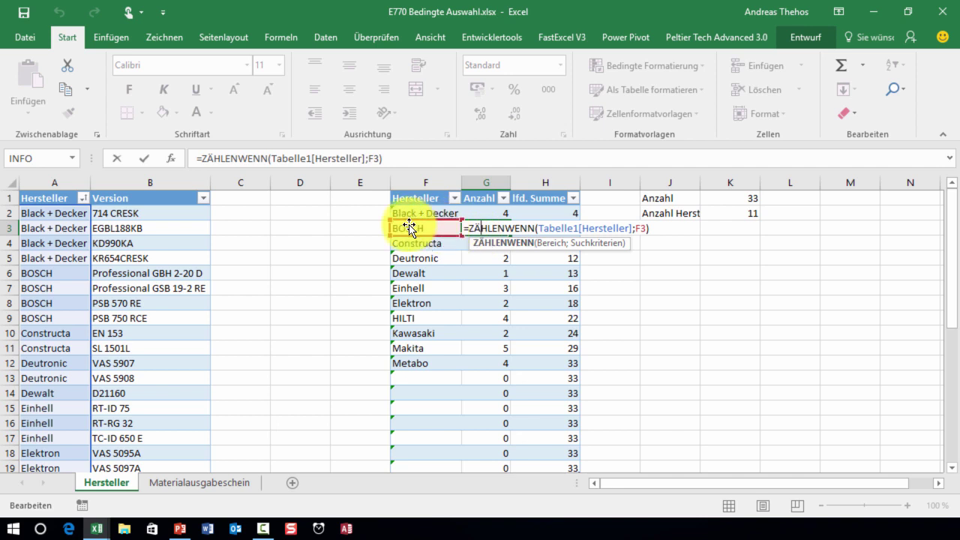
key("Escape")
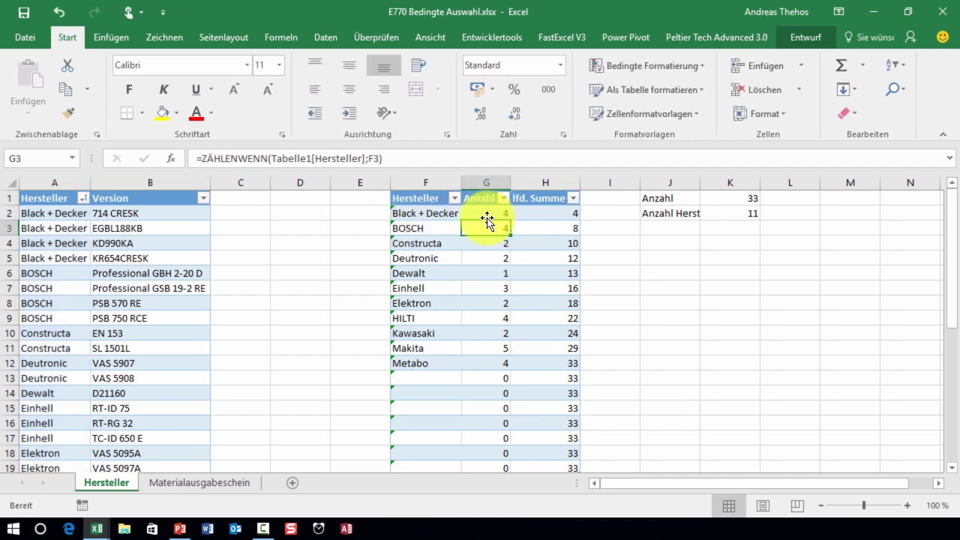
left_click(497, 213)
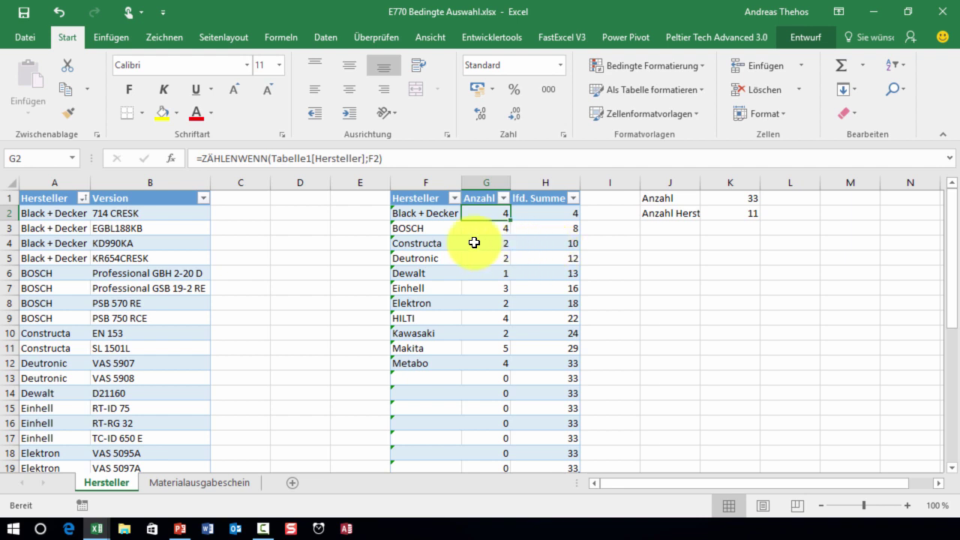
left_click_drag(422, 209, 422, 238)
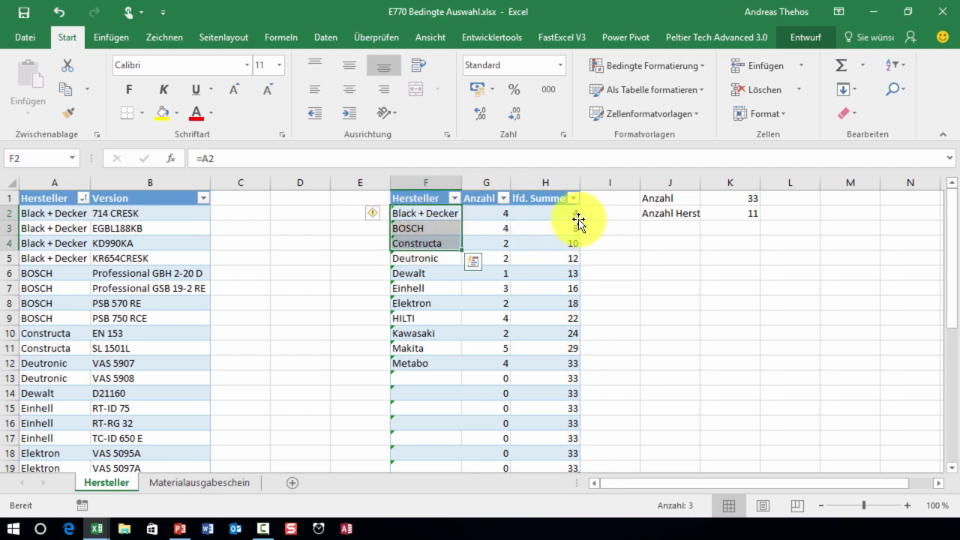
left_click(489, 211)
double_click(489, 211)
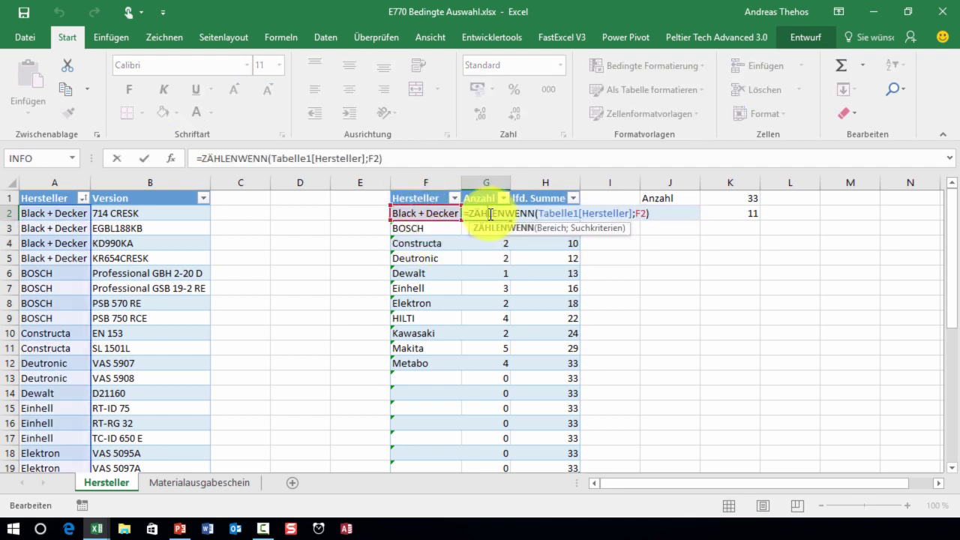
key("Tab")
key("F2")
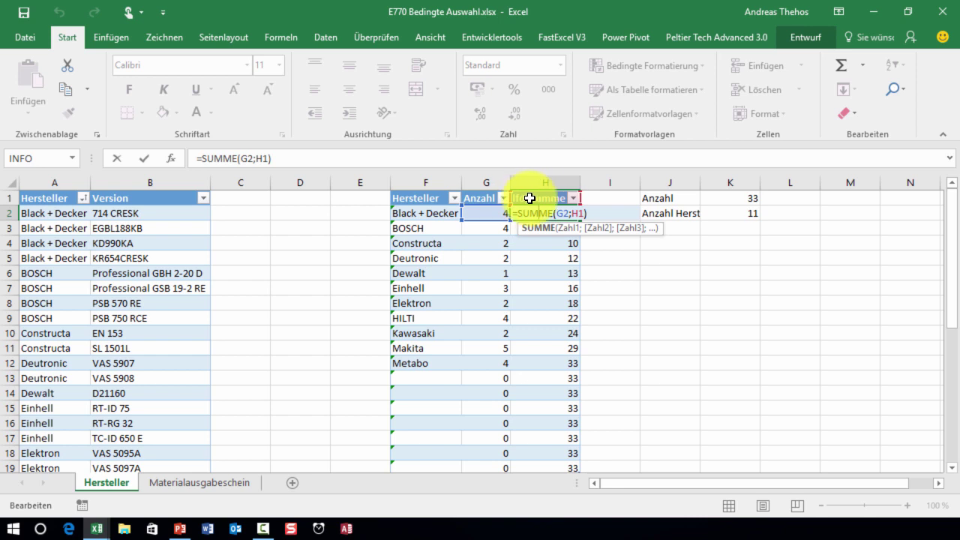
key("Return")
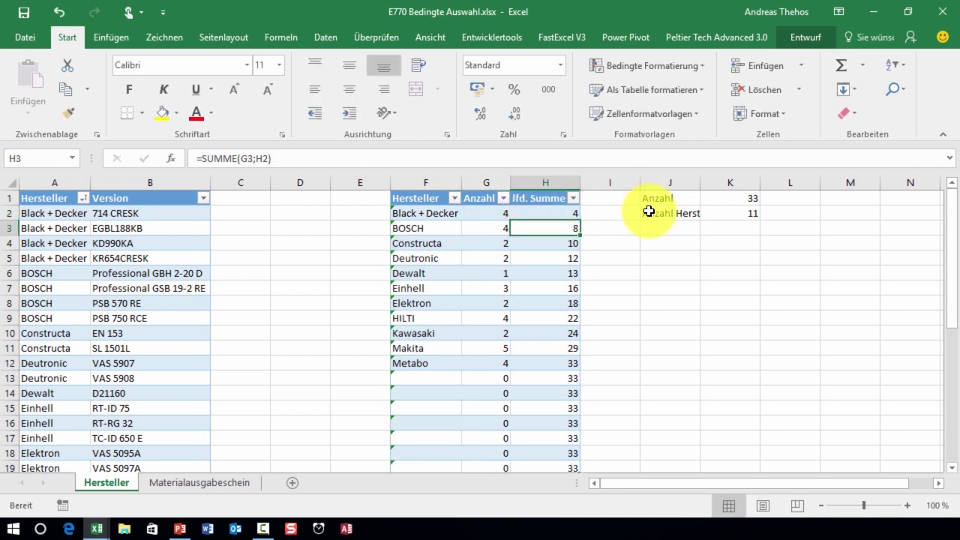
double_click(558, 242)
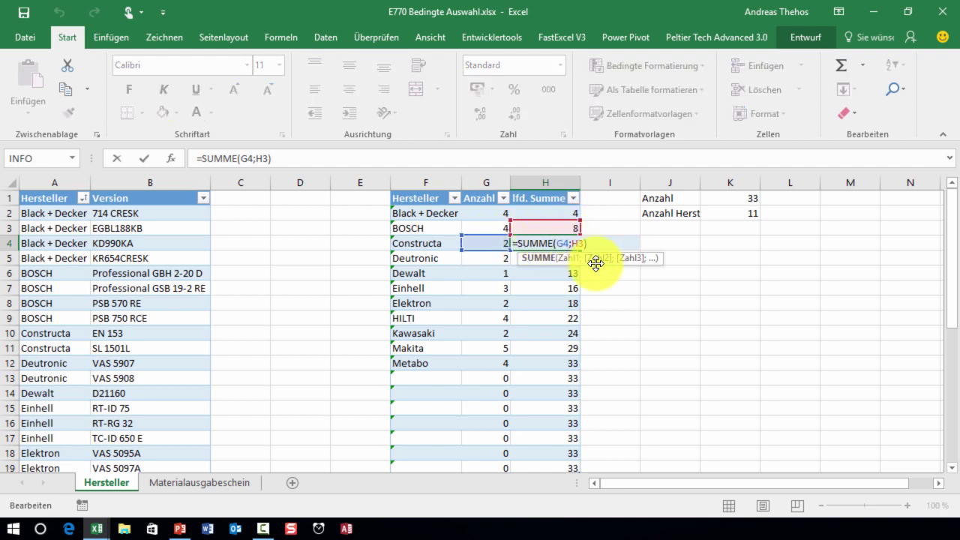
key("ctrl+Return")
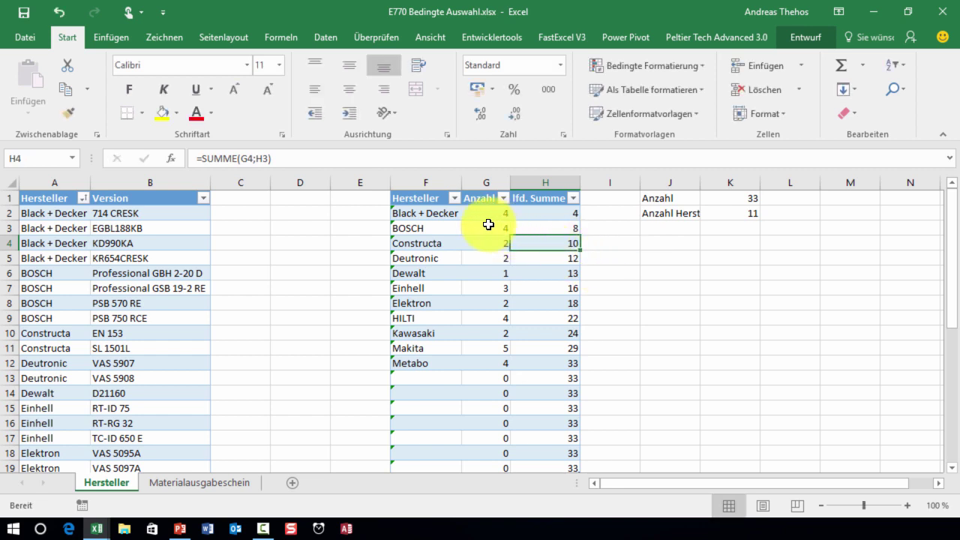
left_click(433, 228)
key("F2")
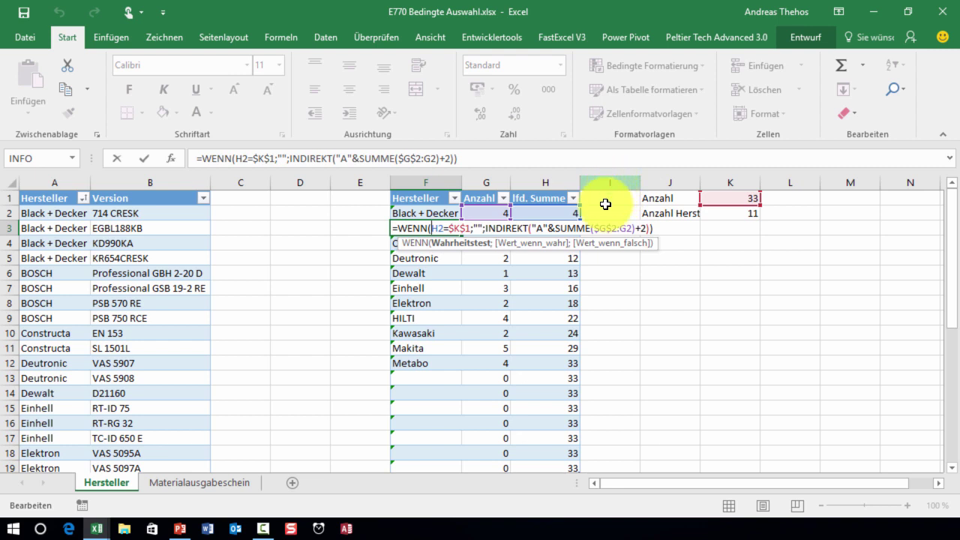
left_click(536, 232)
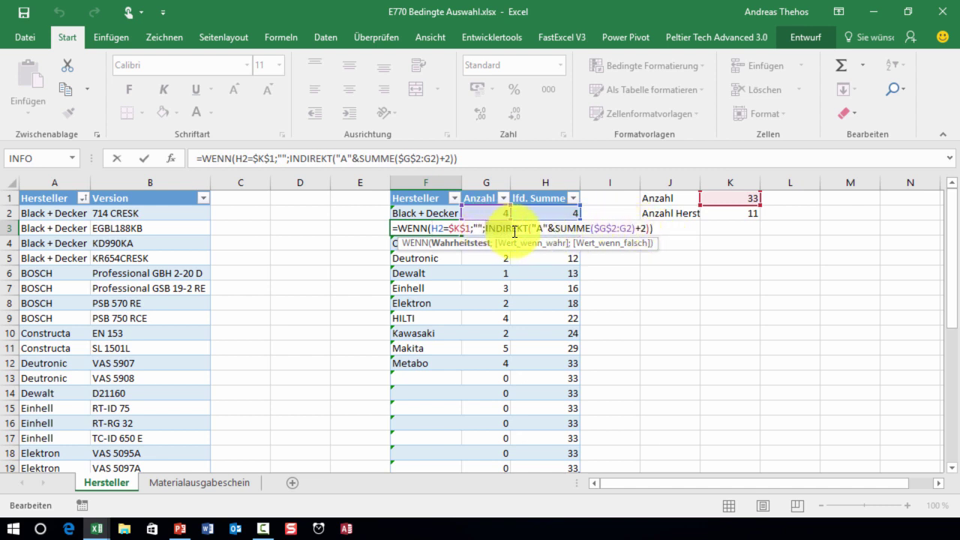
left_click_drag(544, 232, 649, 230)
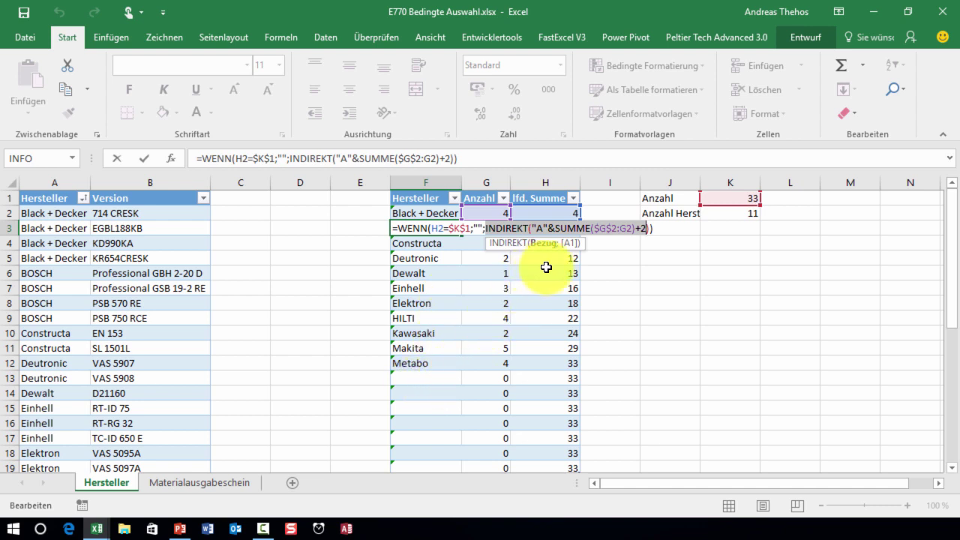
key("Escape")
double_click(739, 198)
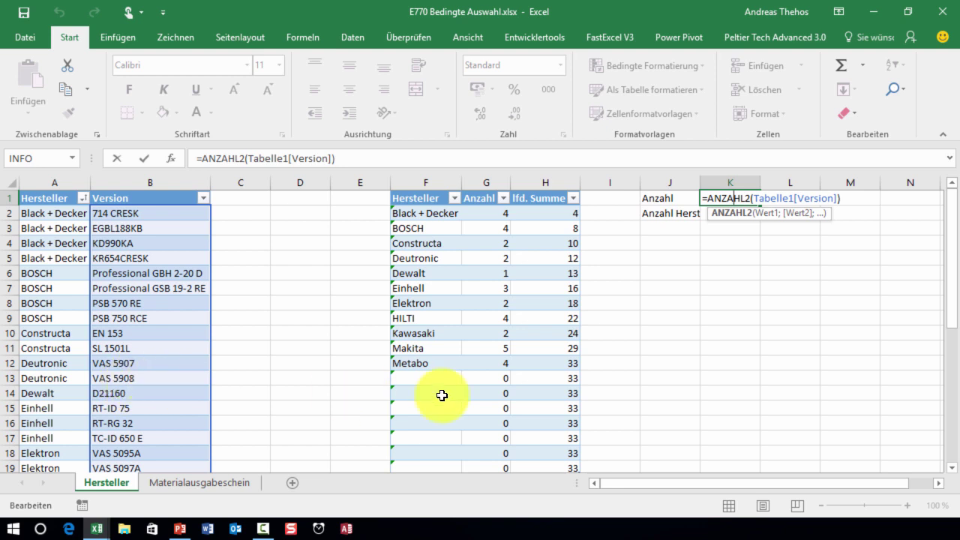
key("Escape")
double_click(424, 377)
left_click_drag(548, 363, 573, 362)
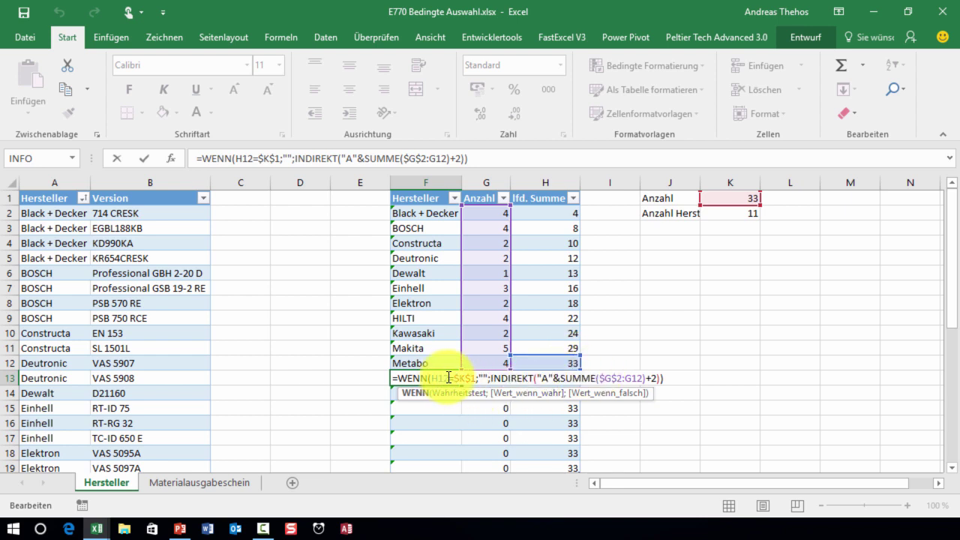
left_click_drag(449, 377, 464, 380)
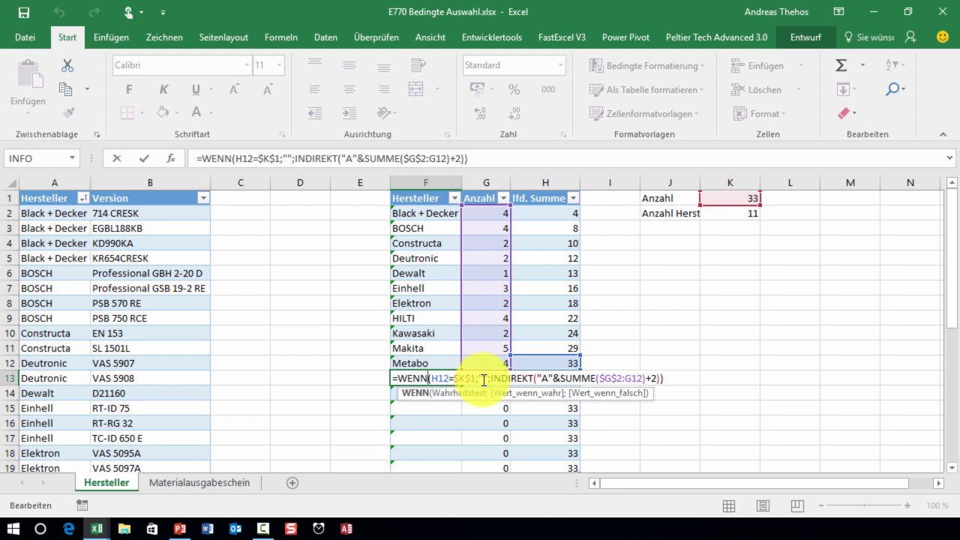
left_click_drag(489, 380, 447, 376)
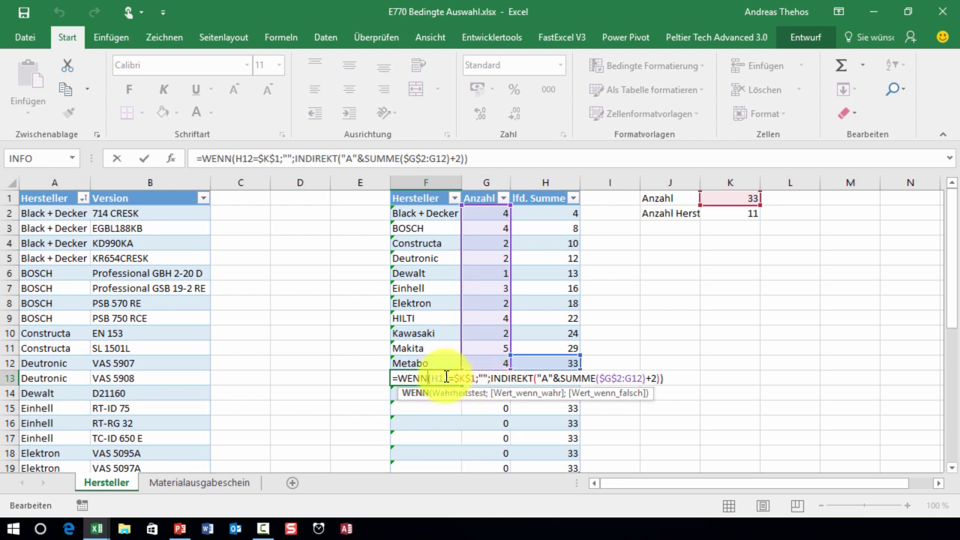
left_click(458, 377)
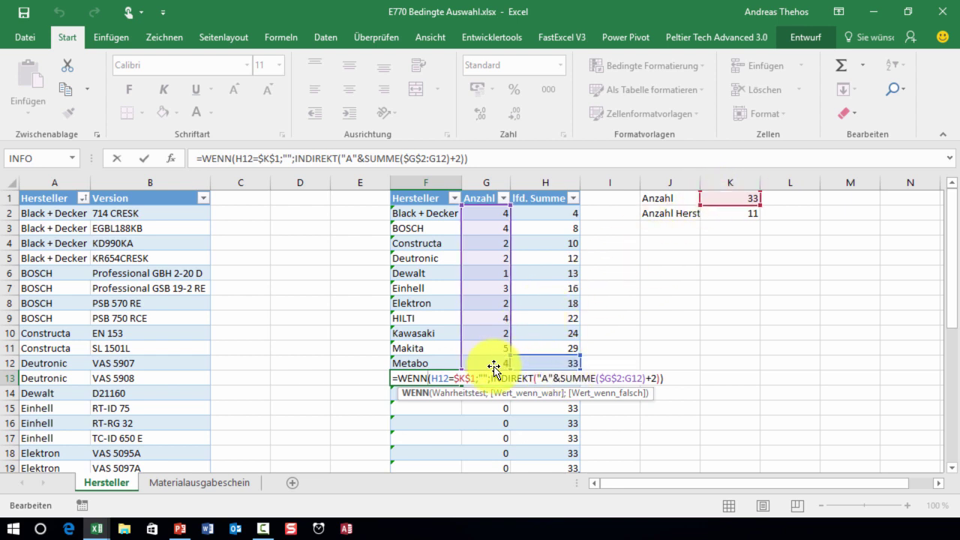
left_click(449, 379)
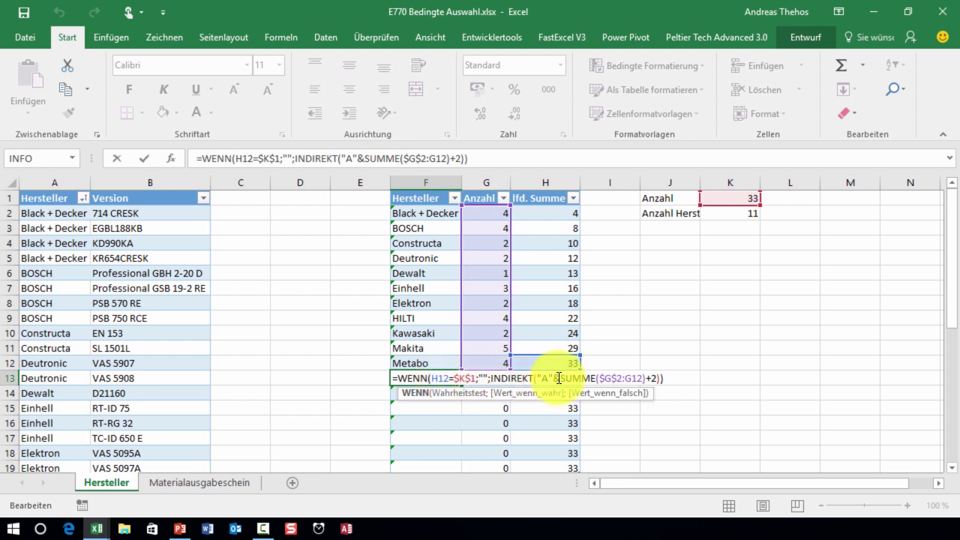
key("ctrl+Return")
left_click_drag(520, 377, 85, 360)
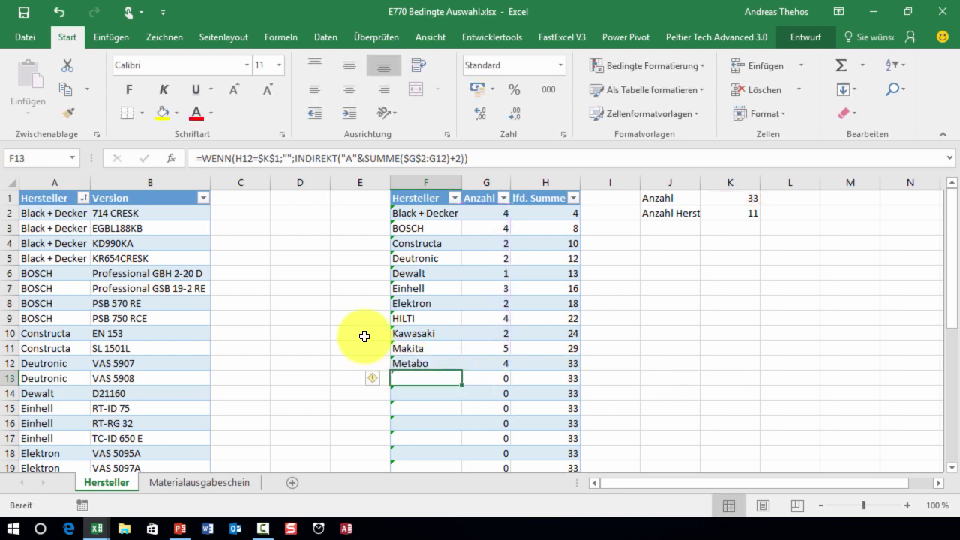
scroll(67, 360, "down", 5)
scroll(75, 363, "down", 4)
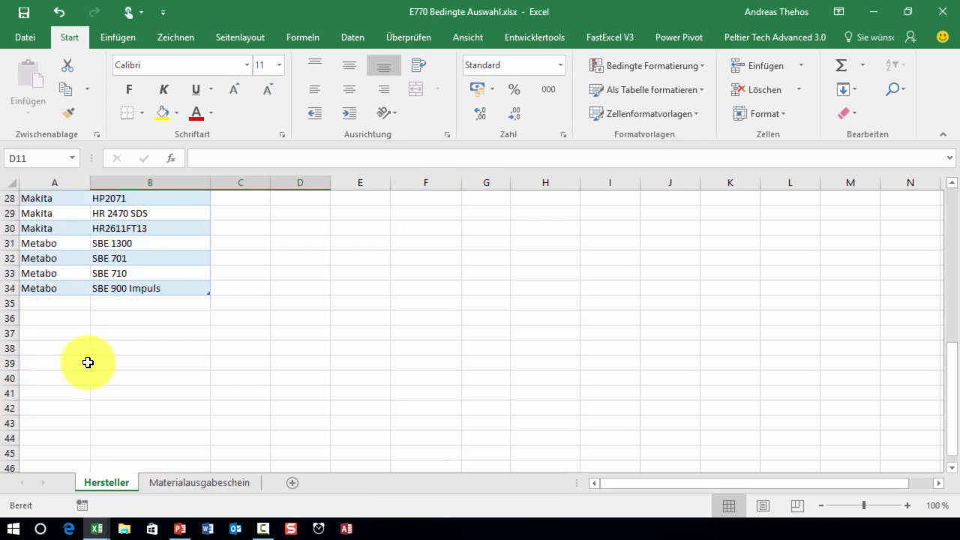
Add Cxron with version 88 in row 35 and sort the table A to Z by Hersteller.
left_click(61, 302)
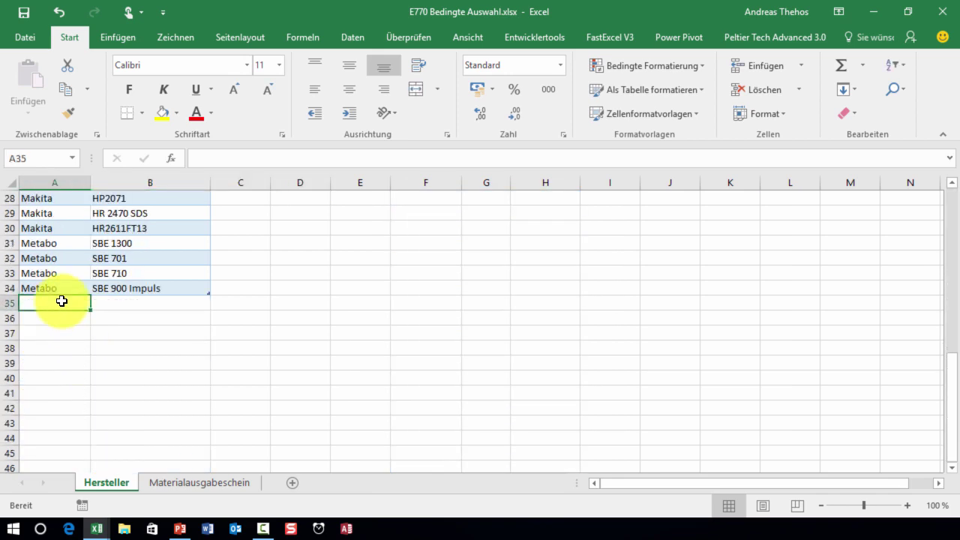
type("Constructa")
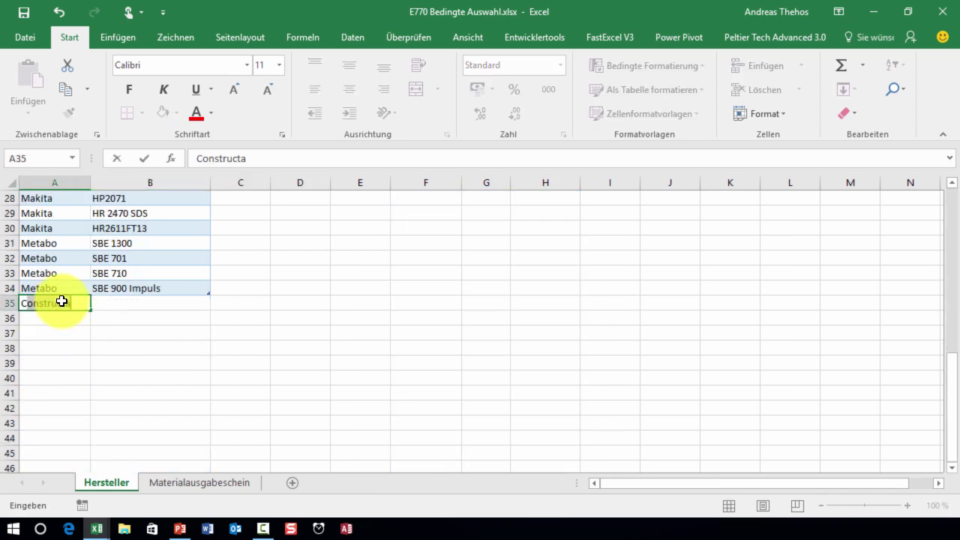
type("x")
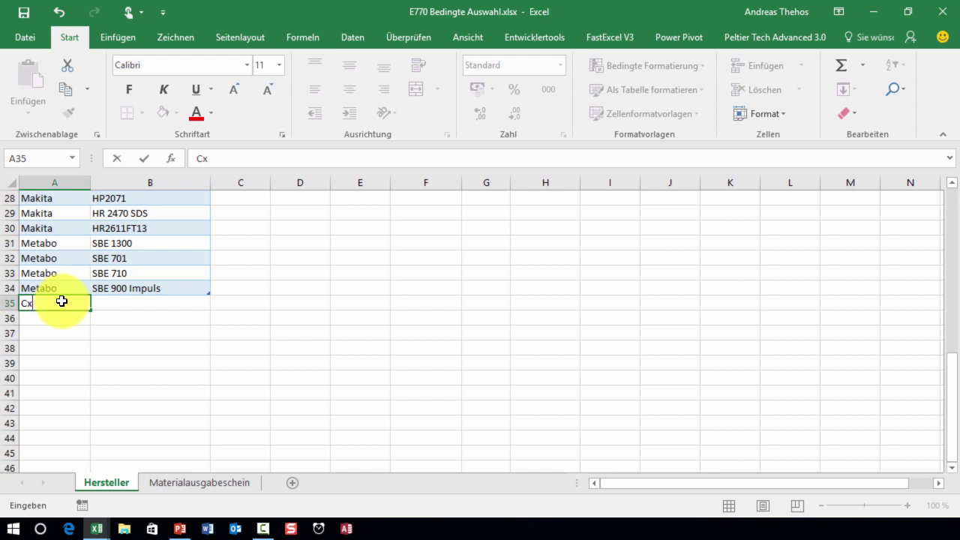
type("ron")
key("Tab")
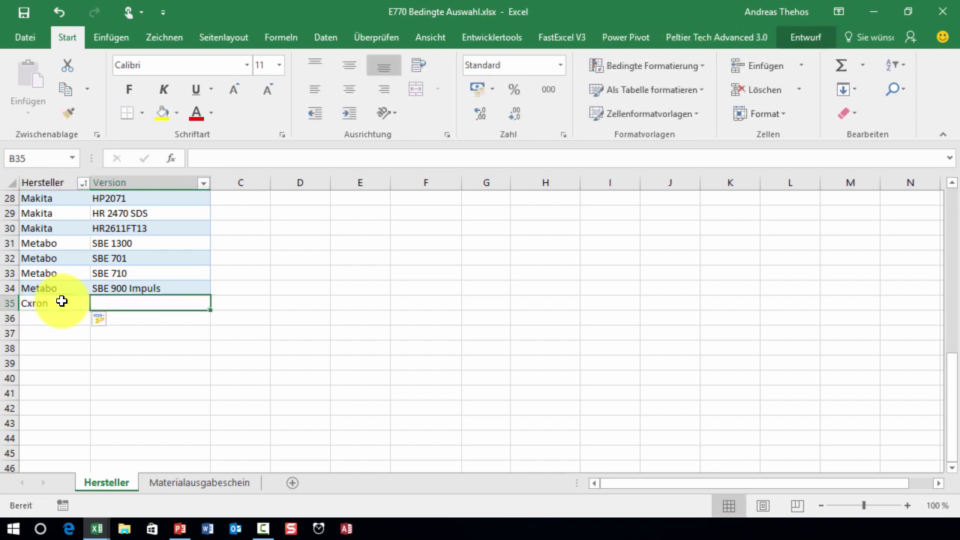
type("88")
key("ctrl+Return")
key("Return")
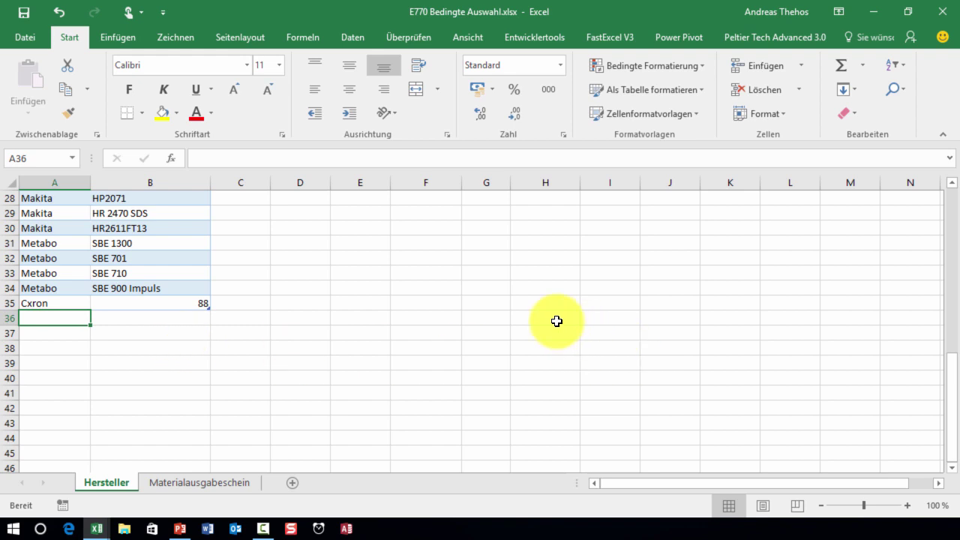
scroll(545, 323, "up", 4)
scroll(540, 321, "up", 3)
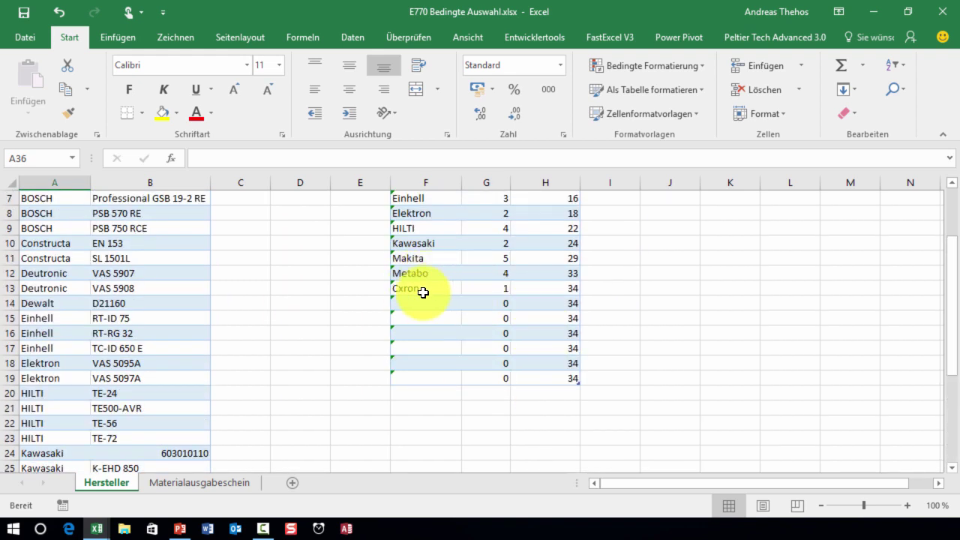
scroll(421, 291, "up", 2)
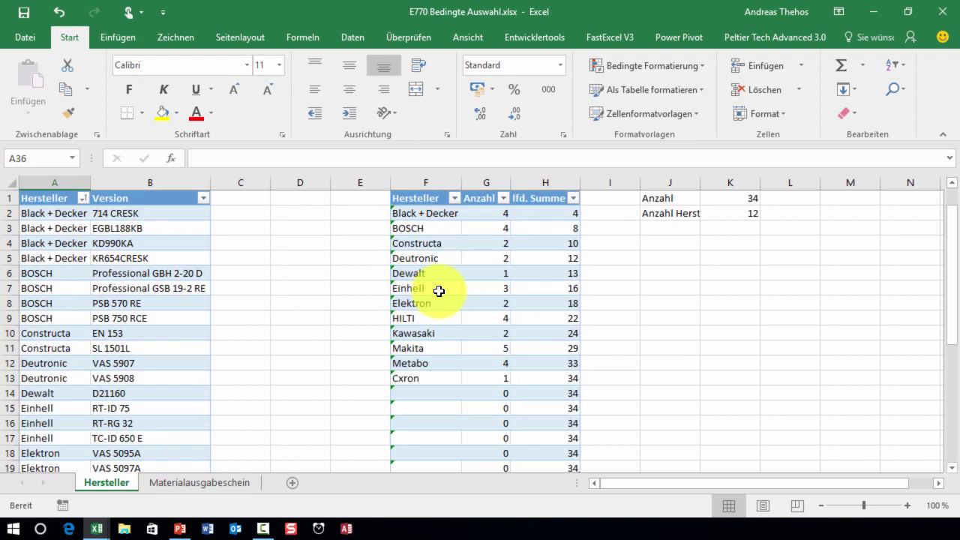
left_click(82, 198)
left_click(76, 214)
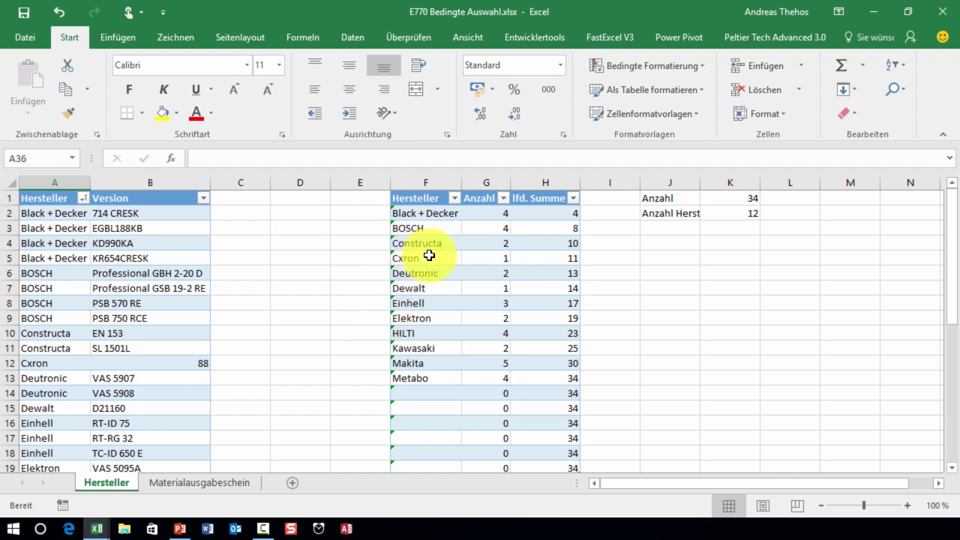
scroll(450, 259, "down", 2)
Adjust the manufacturer summary table, extending it down to row 24.
mouse_move(441, 378)
left_mouse_down()
mouse_move(589, 377)
mouse_move(439, 377)
mouse_move(548, 377)
left_mouse_up()
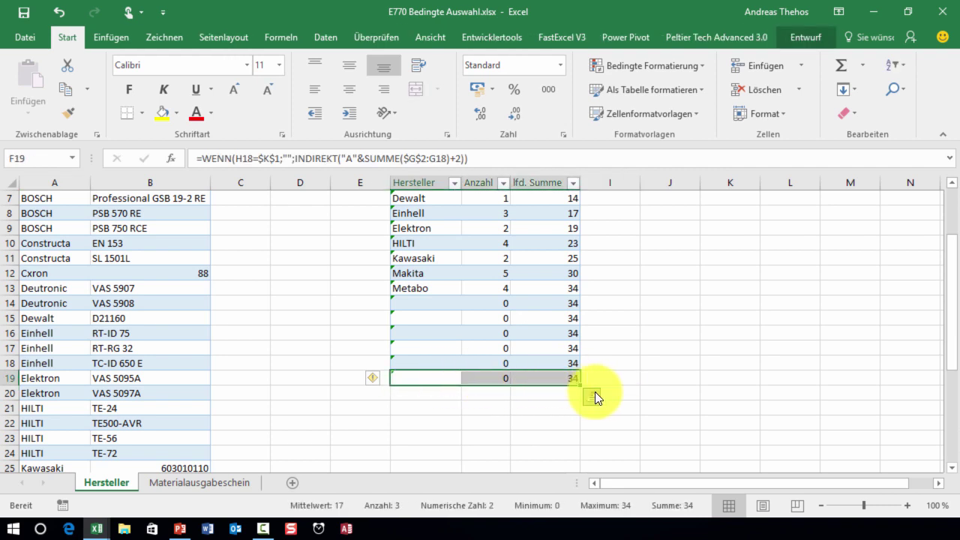
left_click(584, 390)
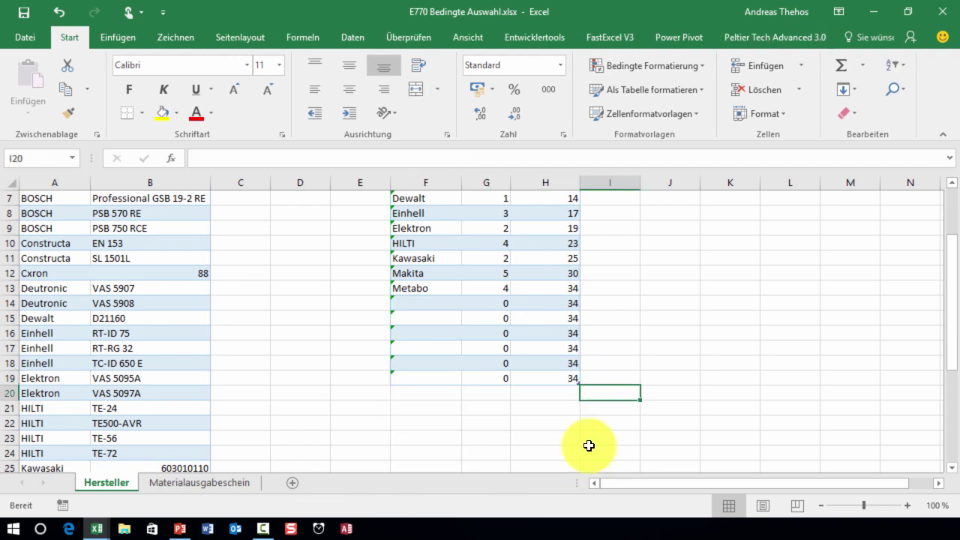
left_click_drag(579, 410, 589, 453)
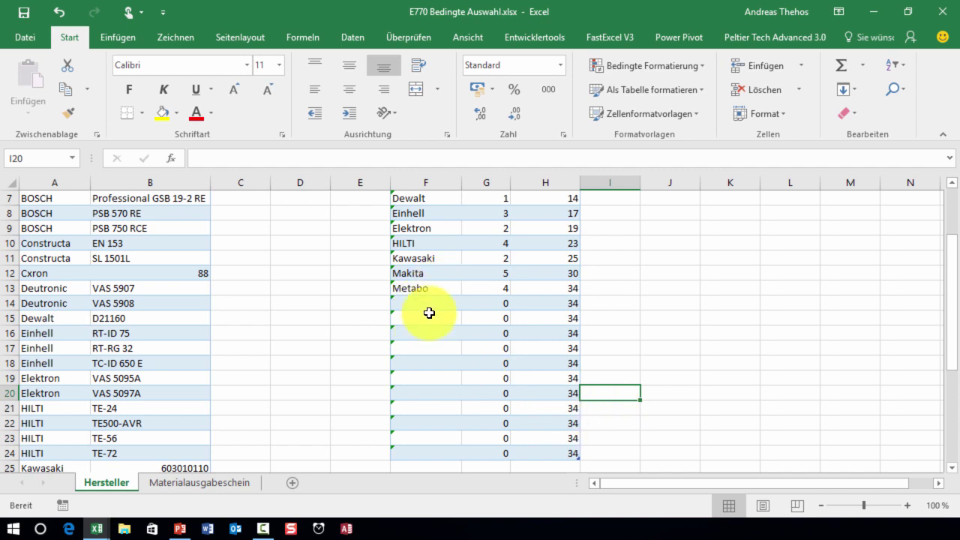
scroll(442, 315, "up", 2)
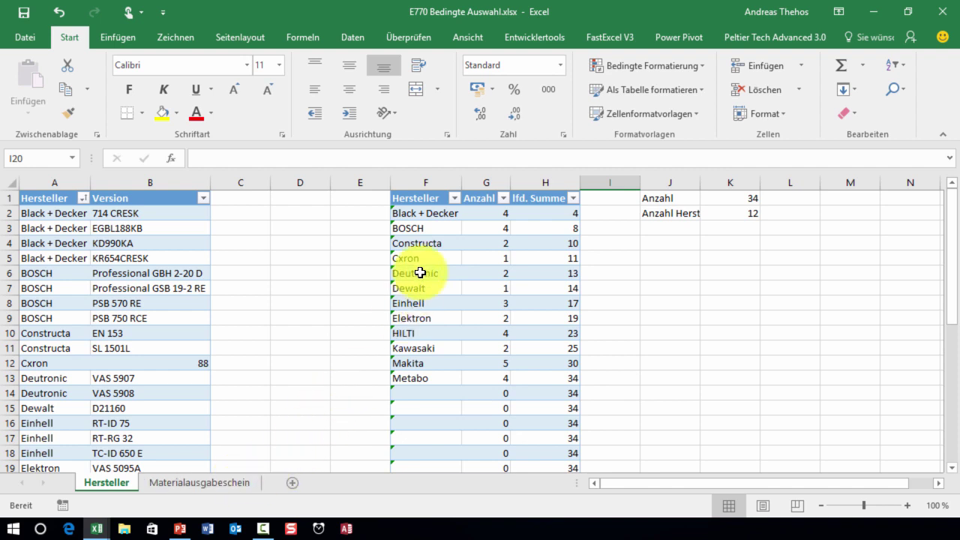
Inspect the column F formulas building the unique manufacturer list, including F5.
left_click_drag(422, 213, 412, 381)
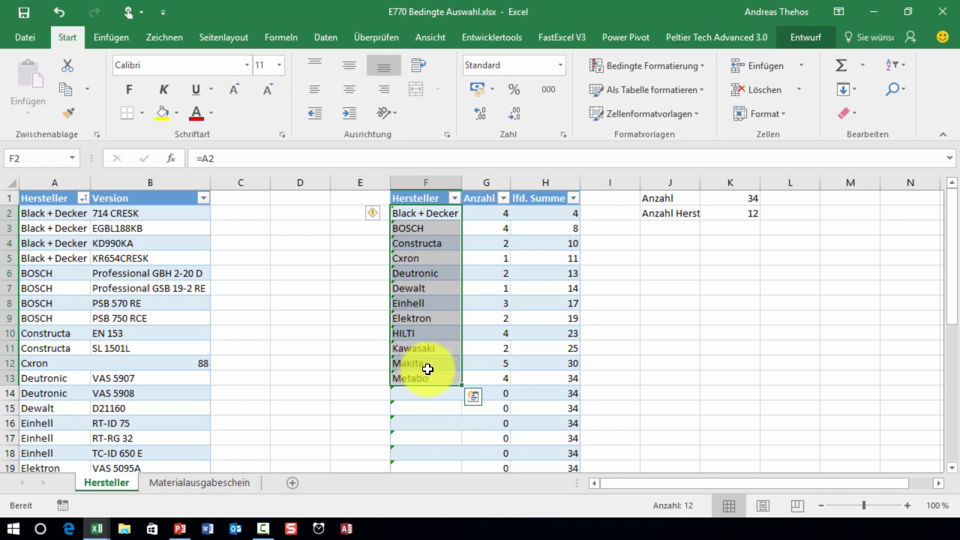
left_click_drag(426, 393, 431, 435)
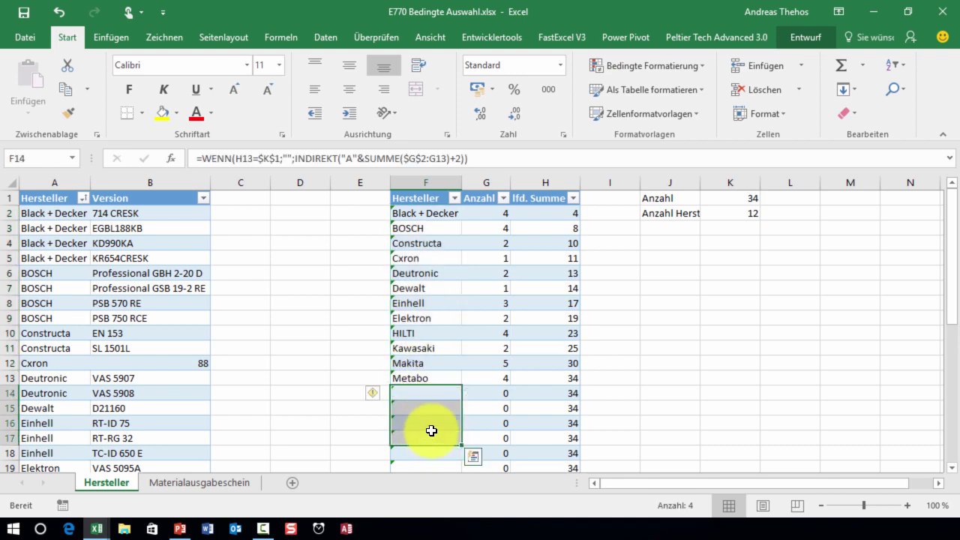
key("alt+m")
left_click(431, 258)
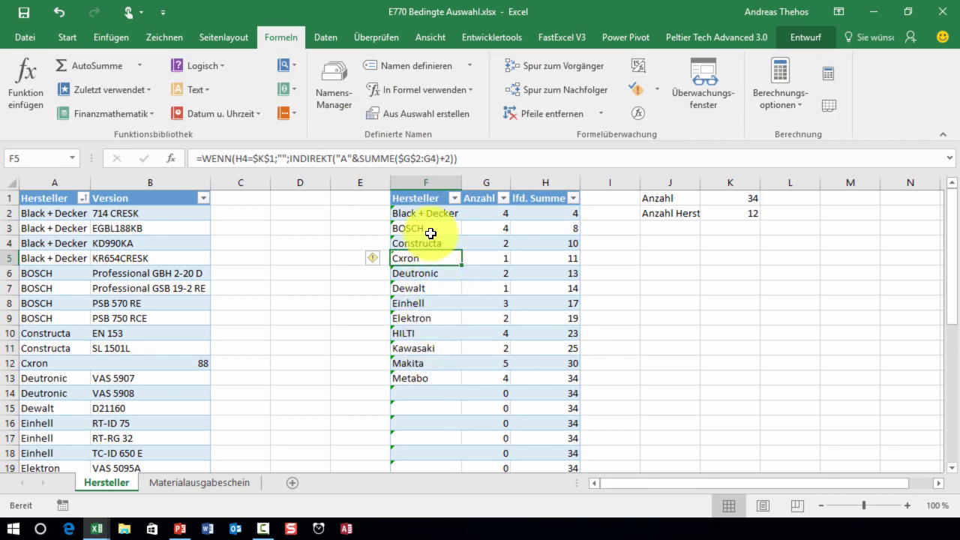
left_click_drag(414, 221, 408, 378)
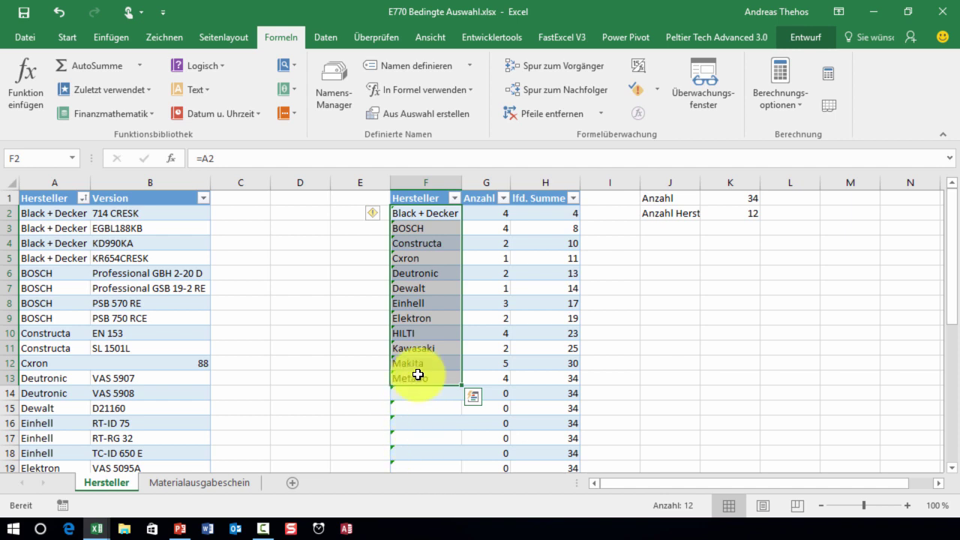
left_click(353, 316)
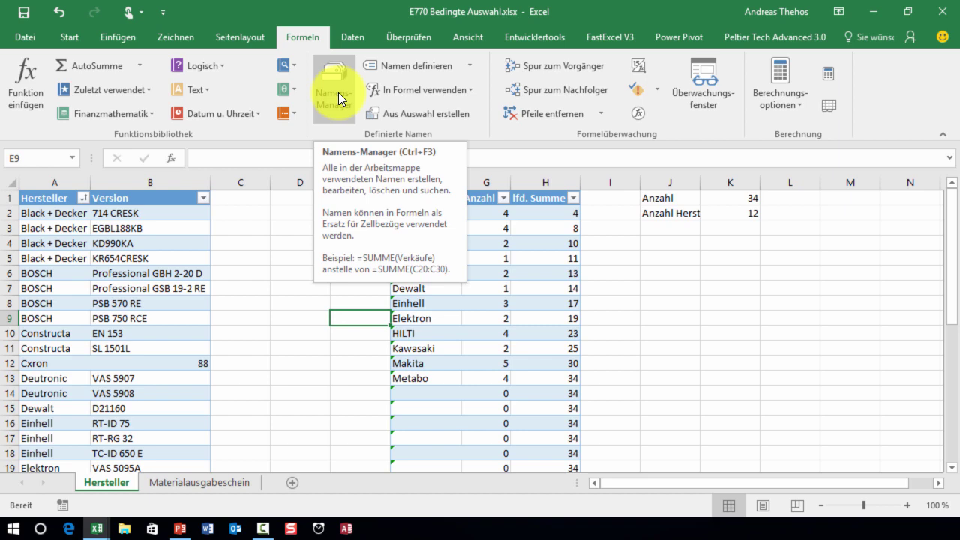
left_click(338, 92)
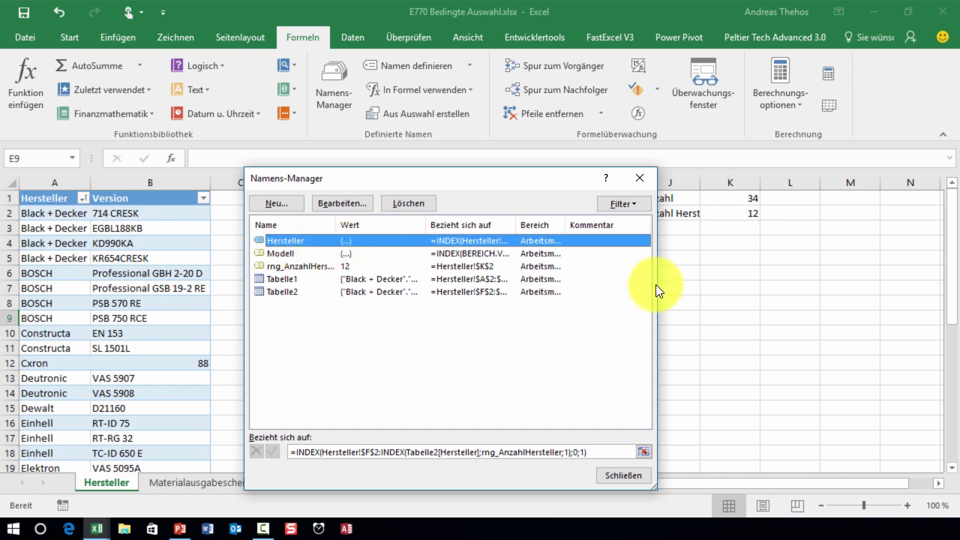
left_click_drag(657, 284, 797, 285)
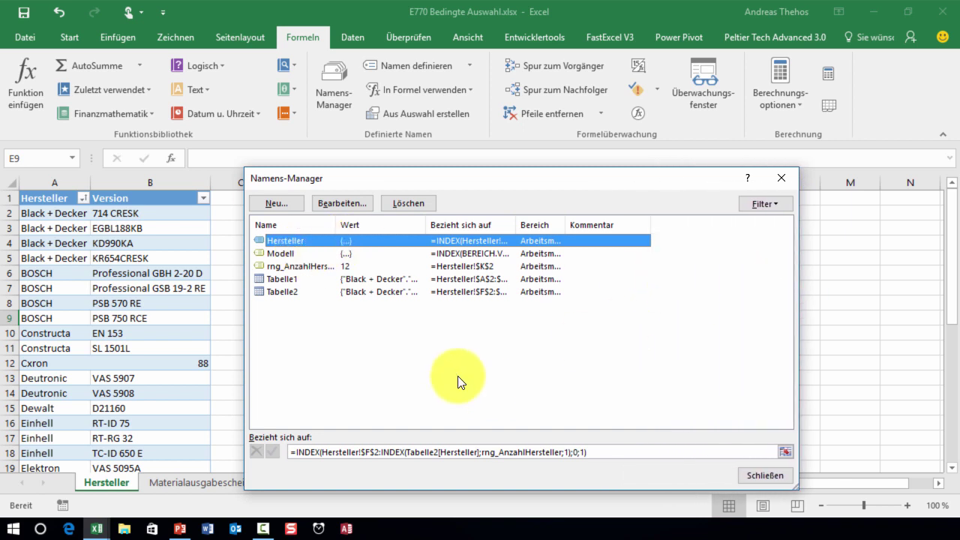
mouse_move(494, 186)
left_mouse_down()
mouse_move(510, 196)
mouse_move(724, 172)
left_mouse_up()
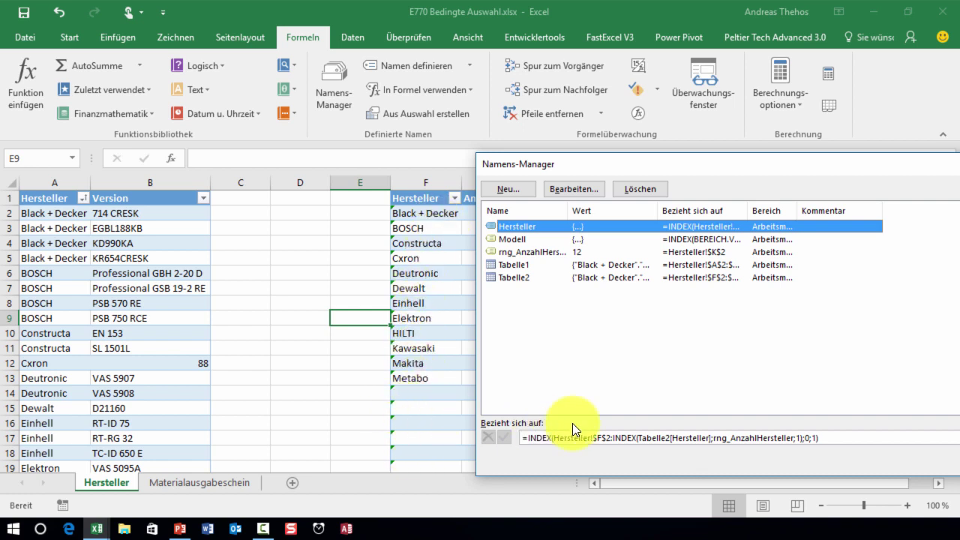
left_click(697, 441)
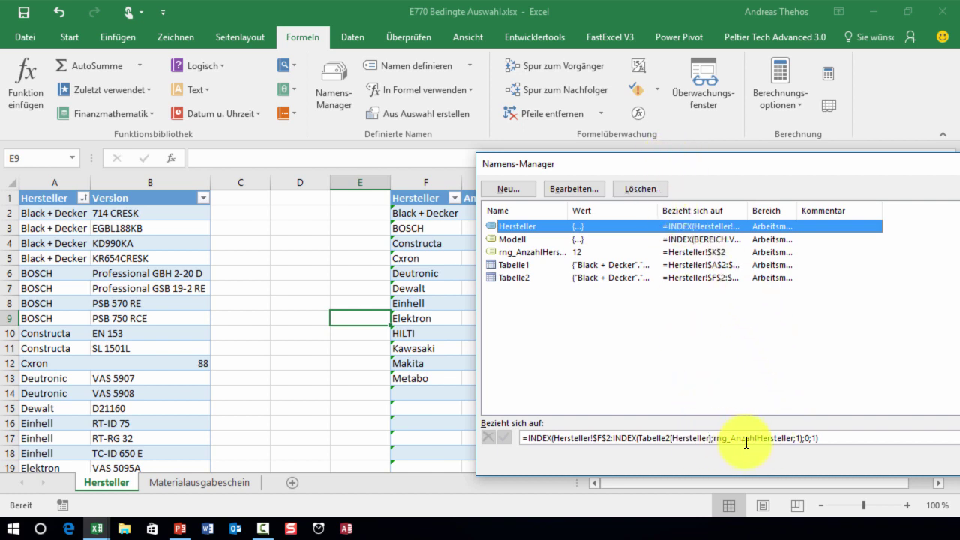
left_click(549, 252)
left_click_drag(569, 163, 63, 95)
left_click(510, 96)
Close the names list, view K2's manufacturer-count formula, and switch to Materialausgabeschein.
left_click(747, 216)
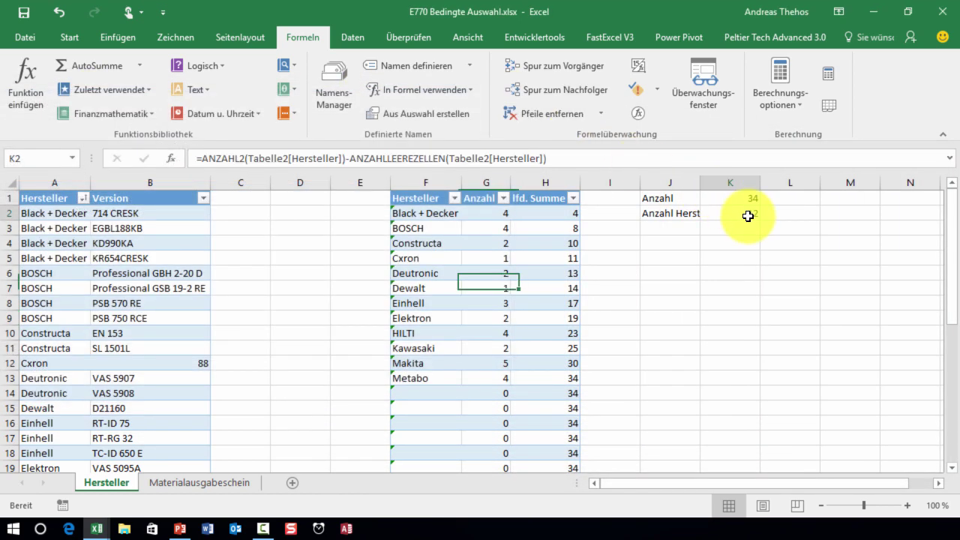
double_click(744, 213)
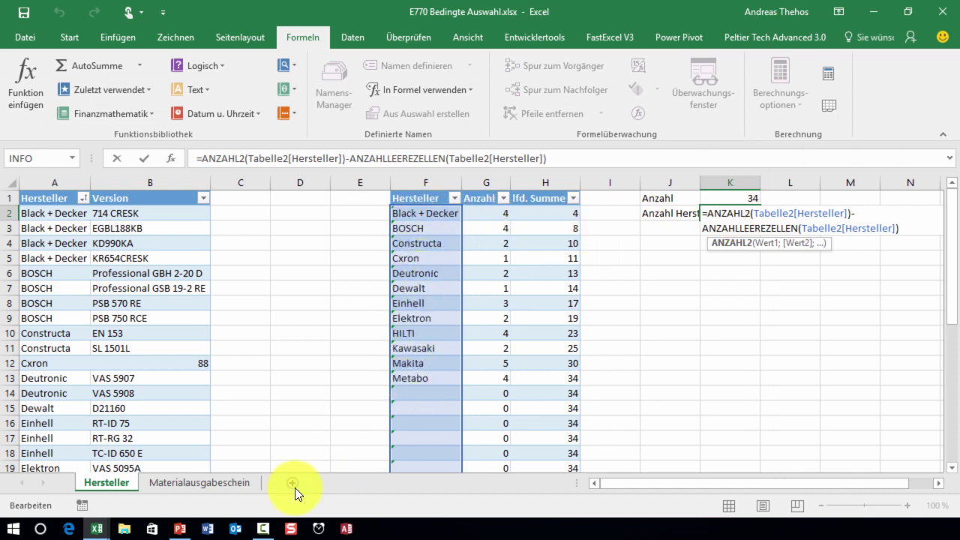
left_click(219, 481)
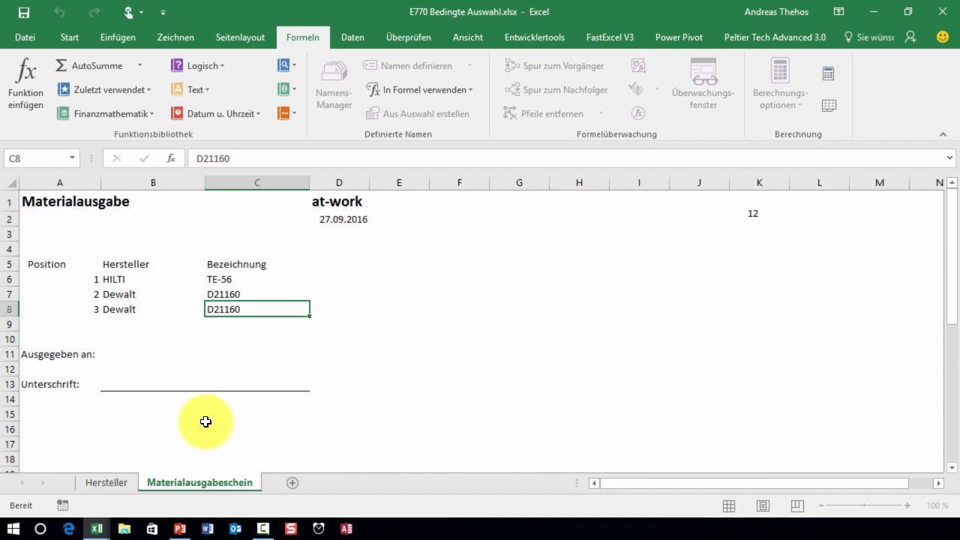
Set position 2 to manufacturer HILTI in B7 and designation TE-56 in C7.
left_click(138, 292)
left_click(212, 294)
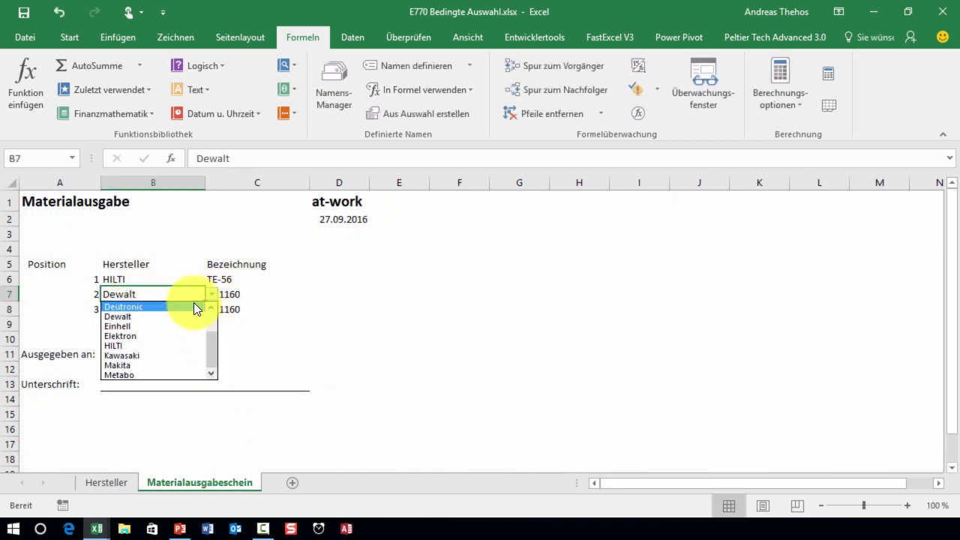
left_click(120, 346)
left_click(270, 295)
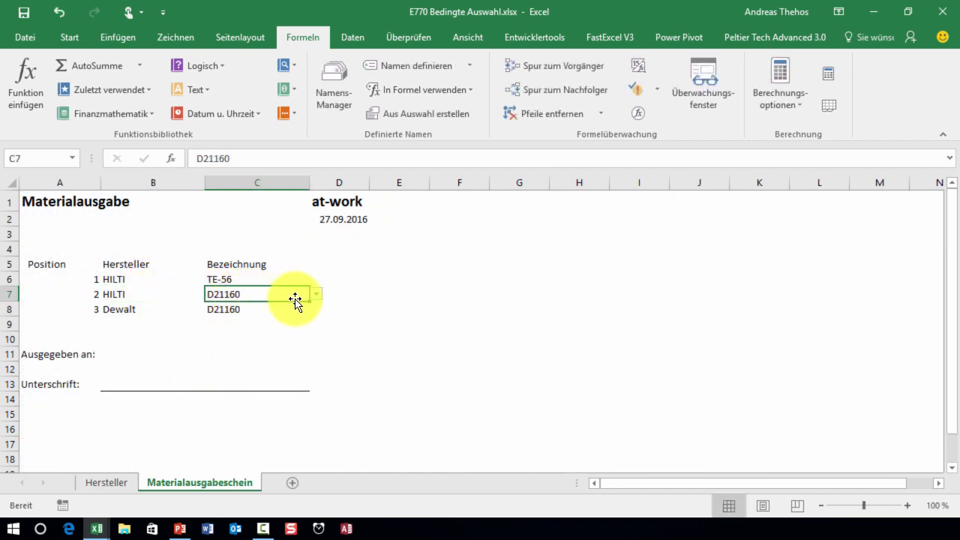
left_click(315, 293)
left_click(264, 326)
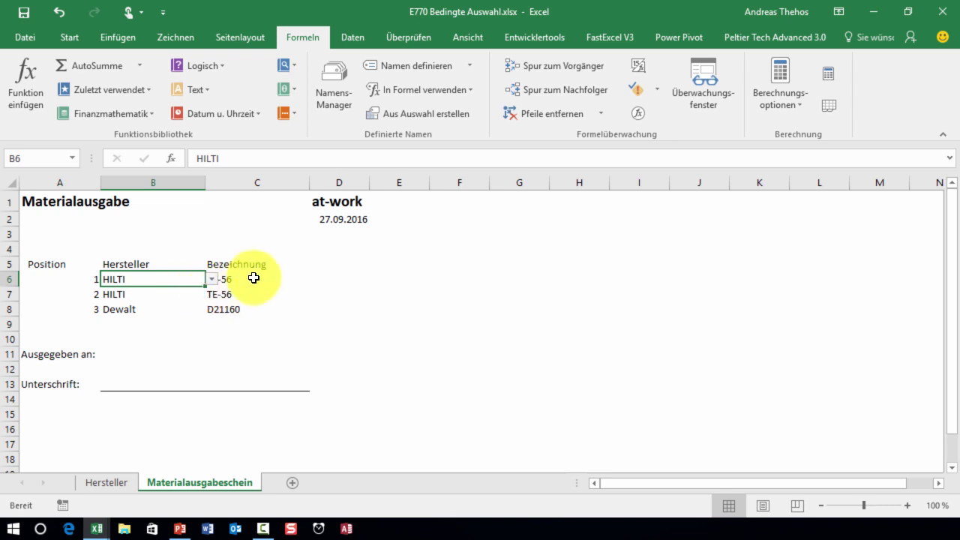
left_click_drag(251, 278, 242, 313)
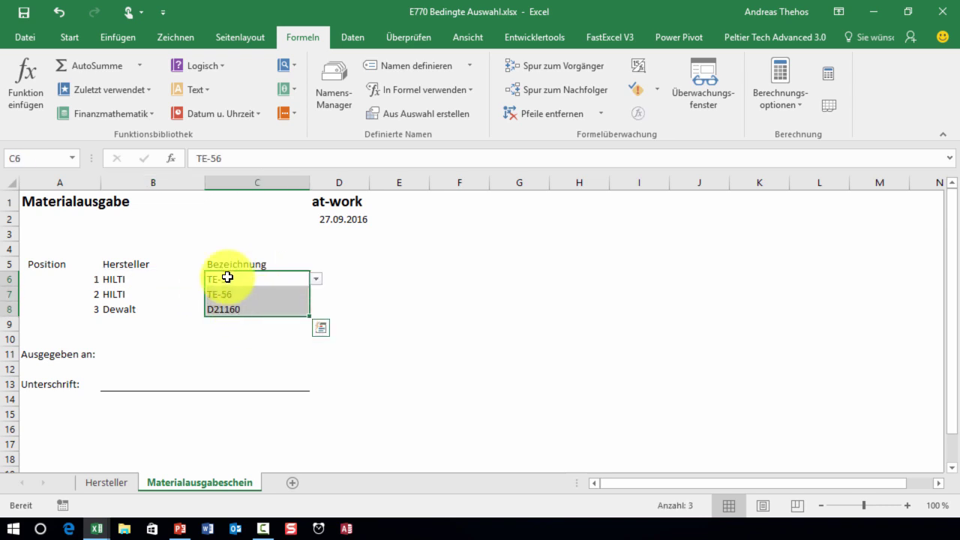
Back on the Hersteller sheet, inspect versions B4:B14 and the formula in F4.
left_click(117, 481)
left_click_drag(123, 245, 140, 393)
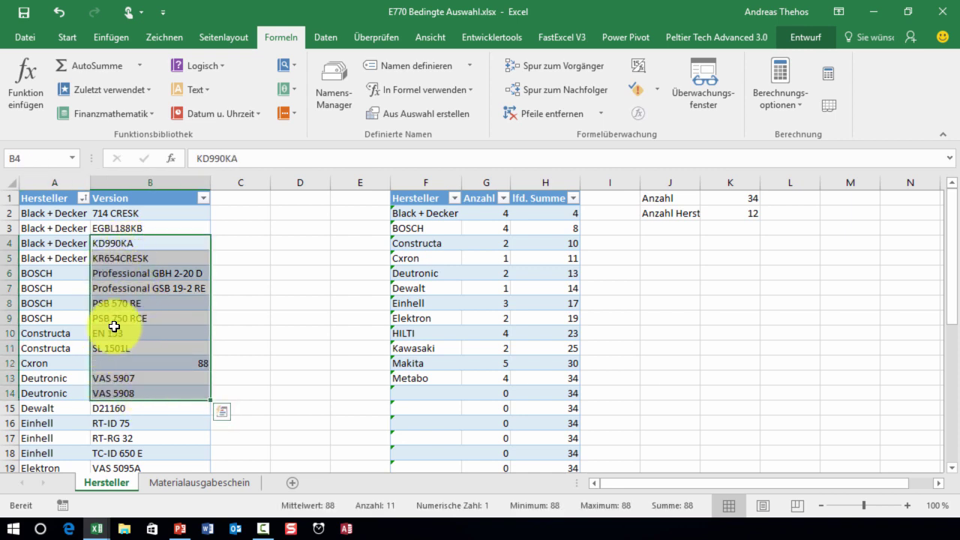
left_click(425, 244)
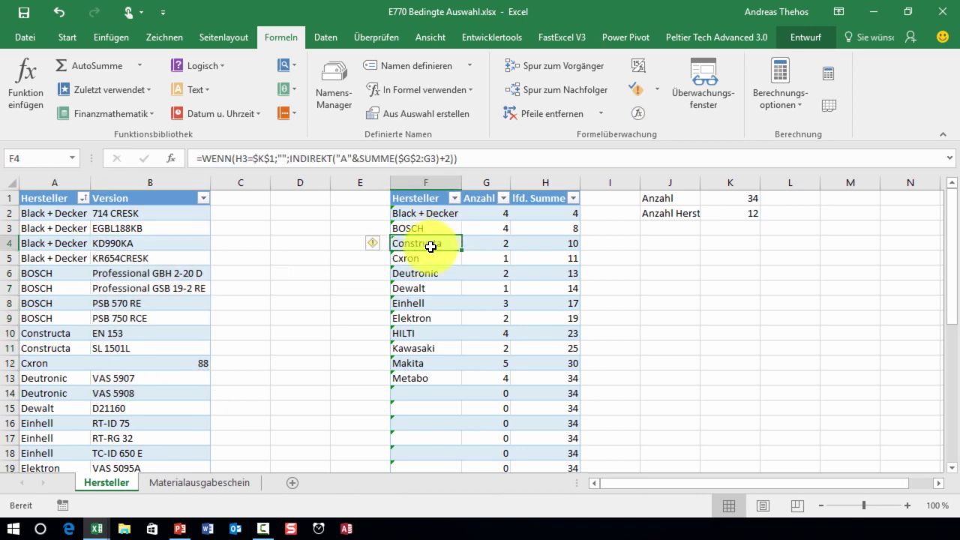
In the E771 workbook, place the Version field under Hersteller in the PivotTable rows.
mouse_move(97, 529)
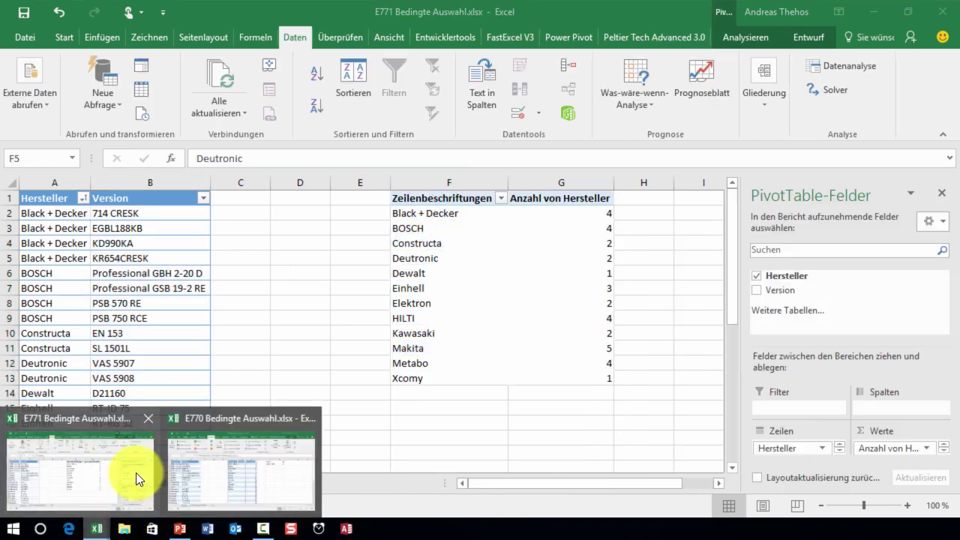
left_click(135, 472)
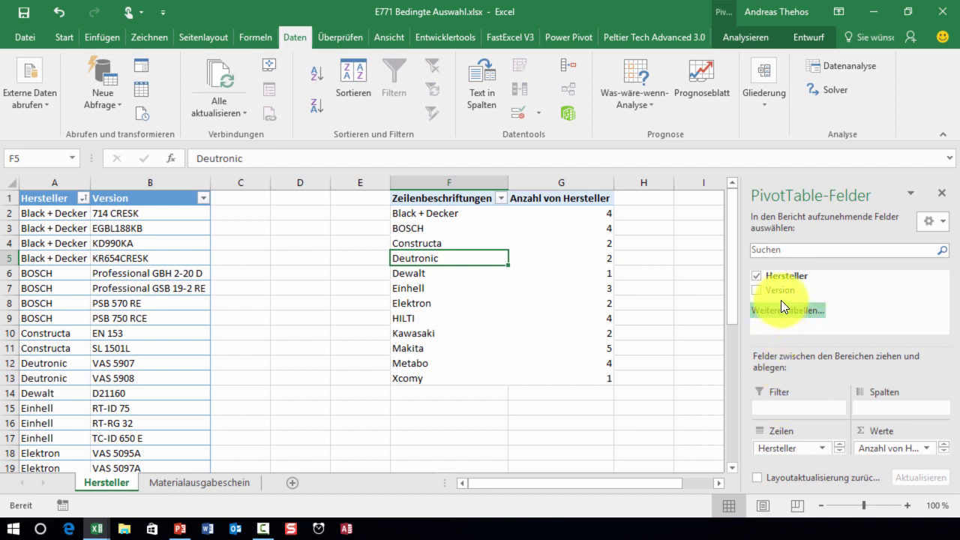
left_click_drag(780, 300, 801, 453)
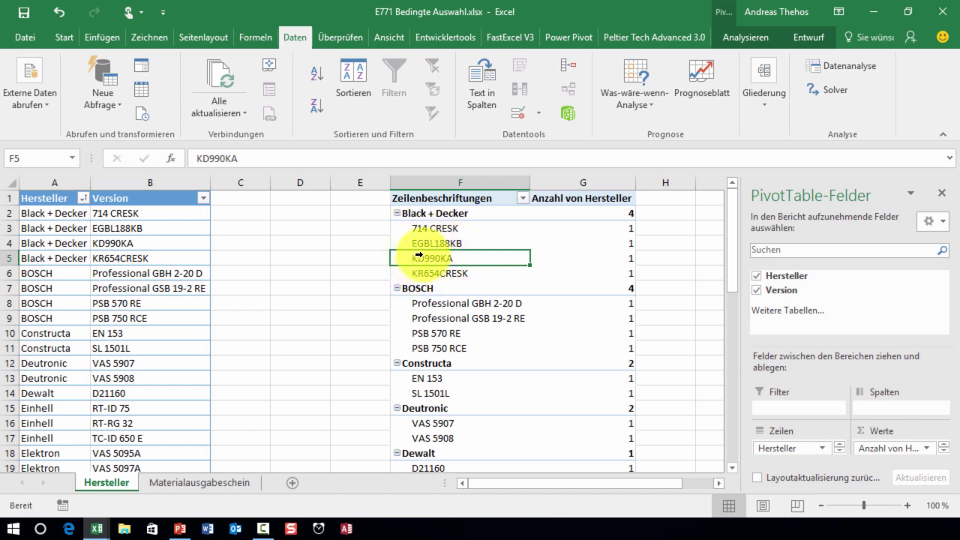
Select the four BOSCH versions in cells B6:B9.
left_click(121, 275)
left_click_drag(121, 274, 138, 333)
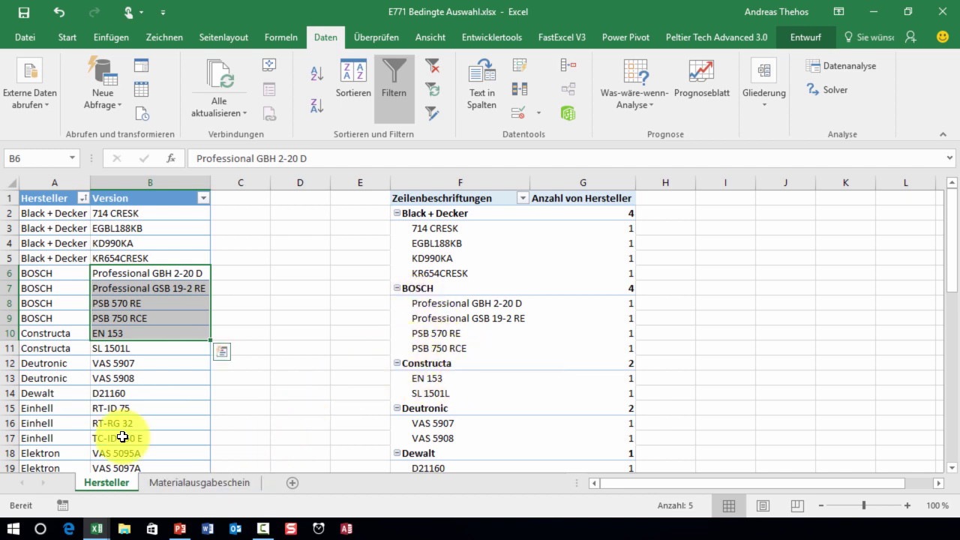
key("shift+Up")
left_click_drag(124, 272, 150, 318)
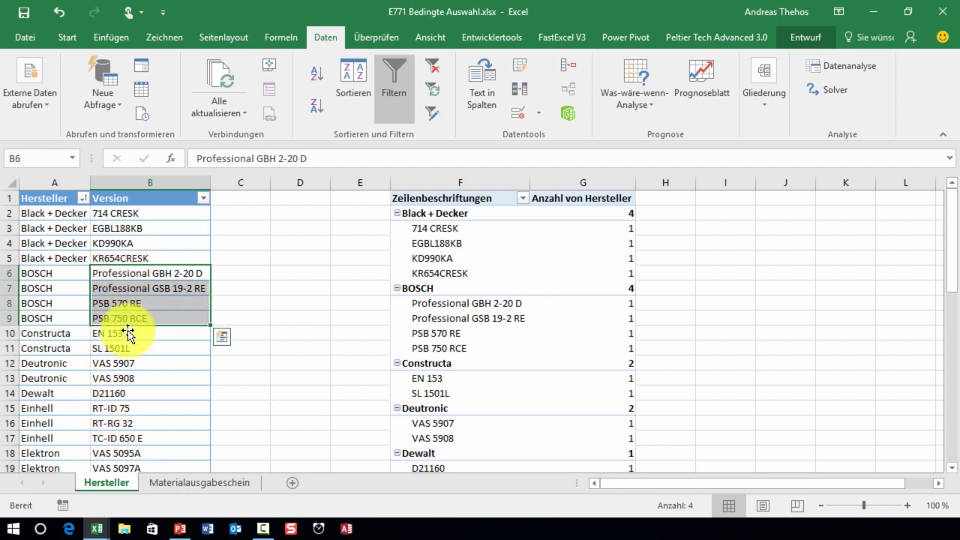